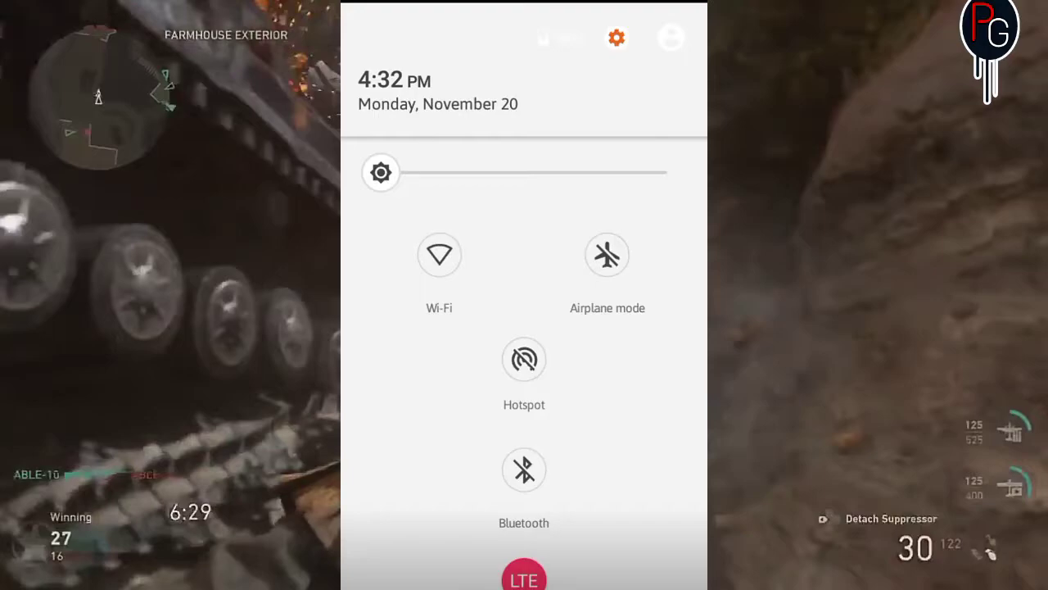
- Scroll Android's Quick Settings to show the single Wi-Fi, Airplane mode, Hotspot and Bluetooth tiles
scroll(524, 369, "down", 5)
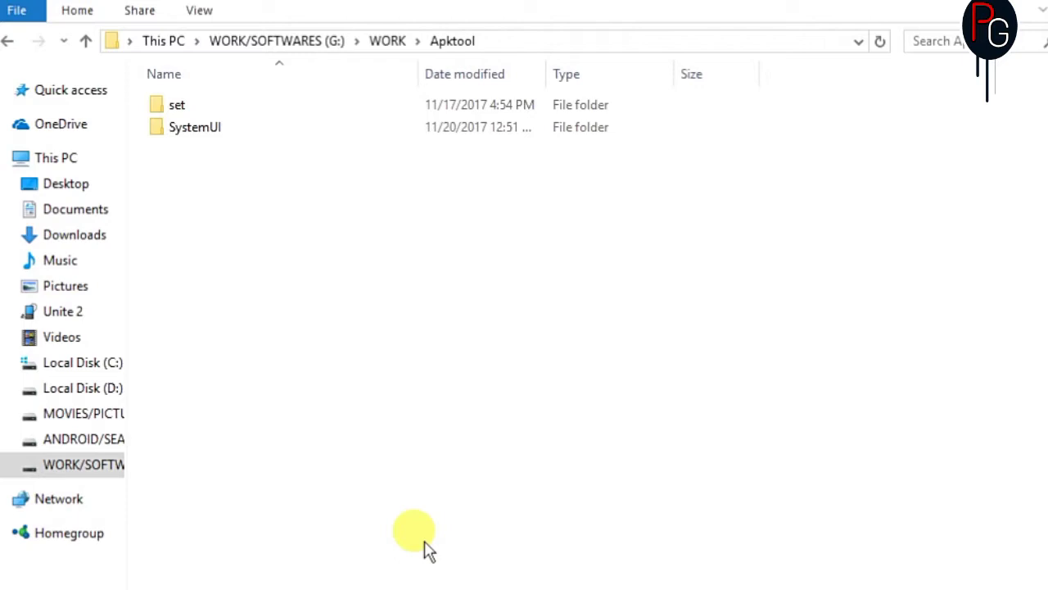
- Browse into SystemUI > smali > com > android > systemui > statusbar > phone
double_click(203, 135)
double_click(156, 171)
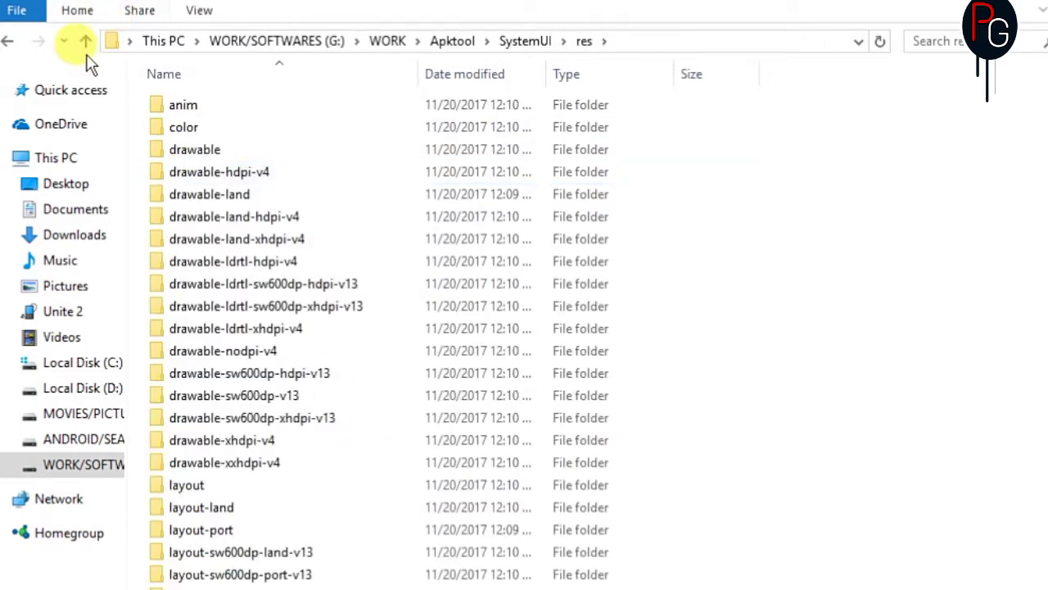
left_click(86, 41)
double_click(197, 192)
double_click(184, 105)
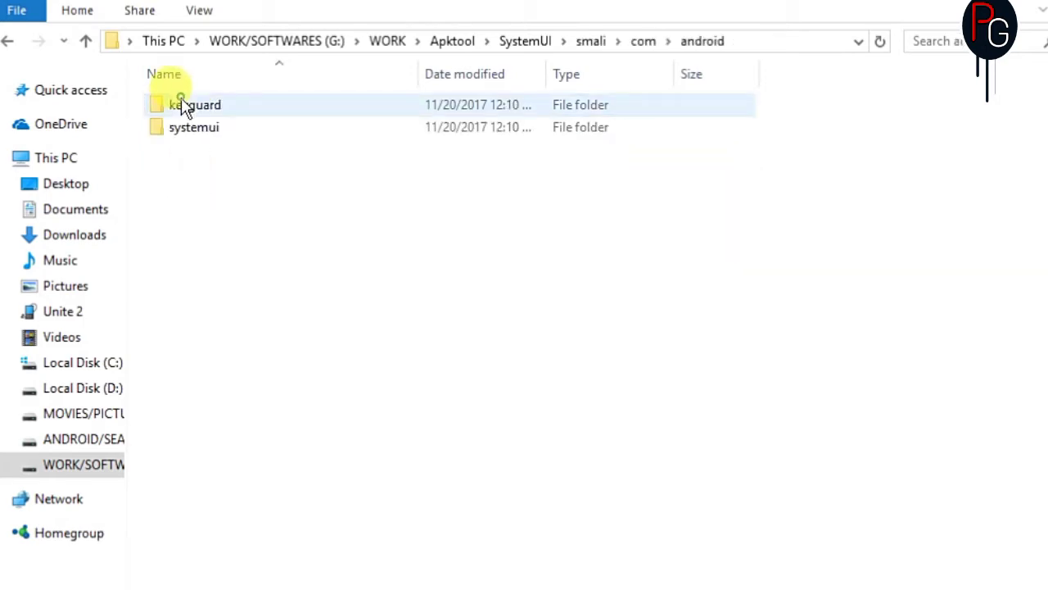
double_click(187, 127)
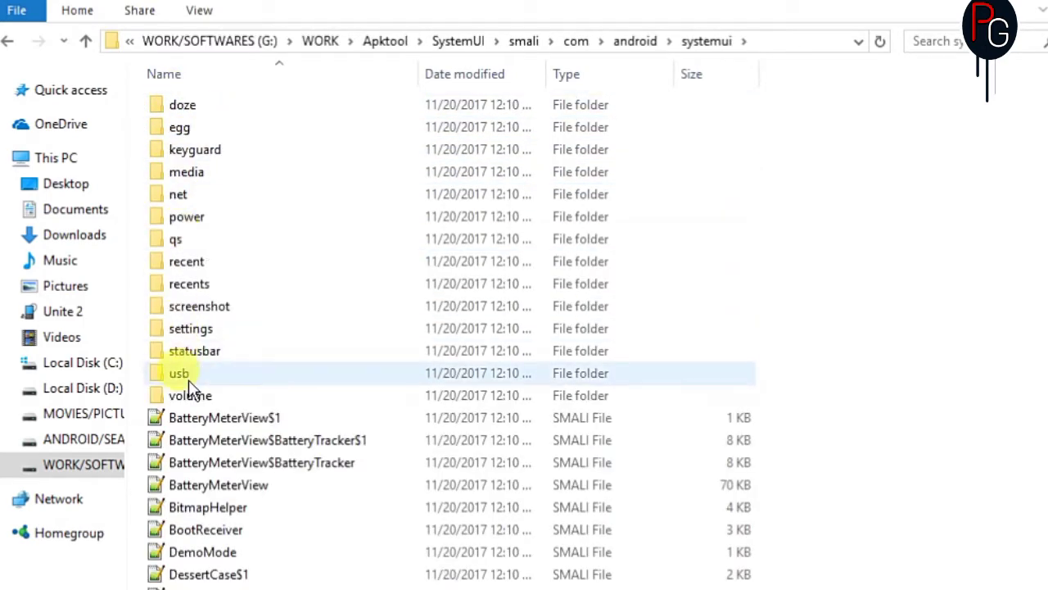
double_click(188, 351)
scroll(199, 210, "down", 5)
scroll(188, 152, "up", 5)
double_click(187, 113)
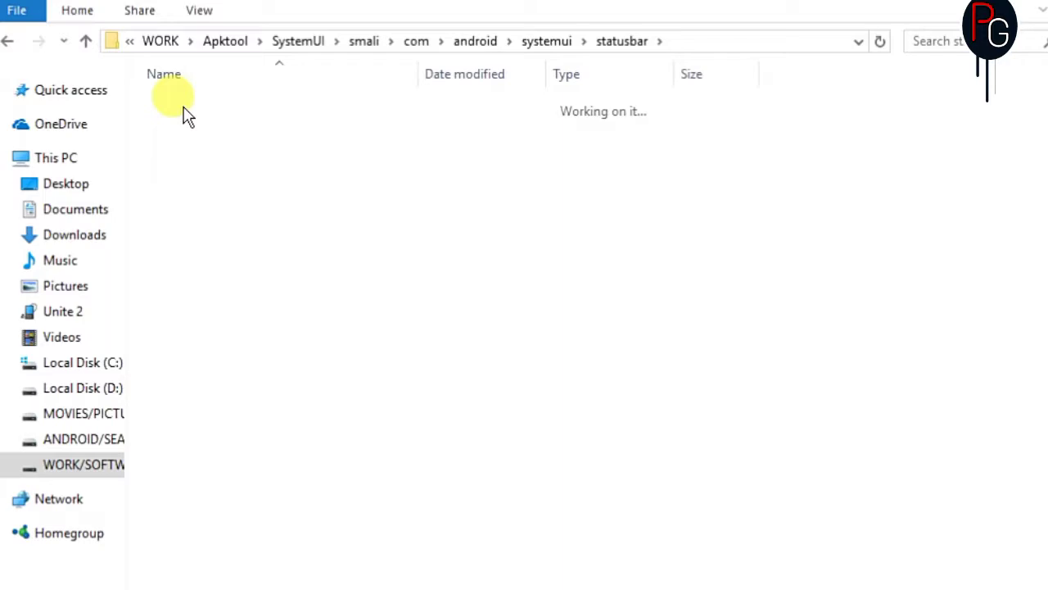
- Open QSTileHost.smali in Notepad++, then go back up to the systemui folder
scroll(178, 123, "down", 10)
scroll(213, 246, "down", 10)
scroll(222, 393, "down", 5)
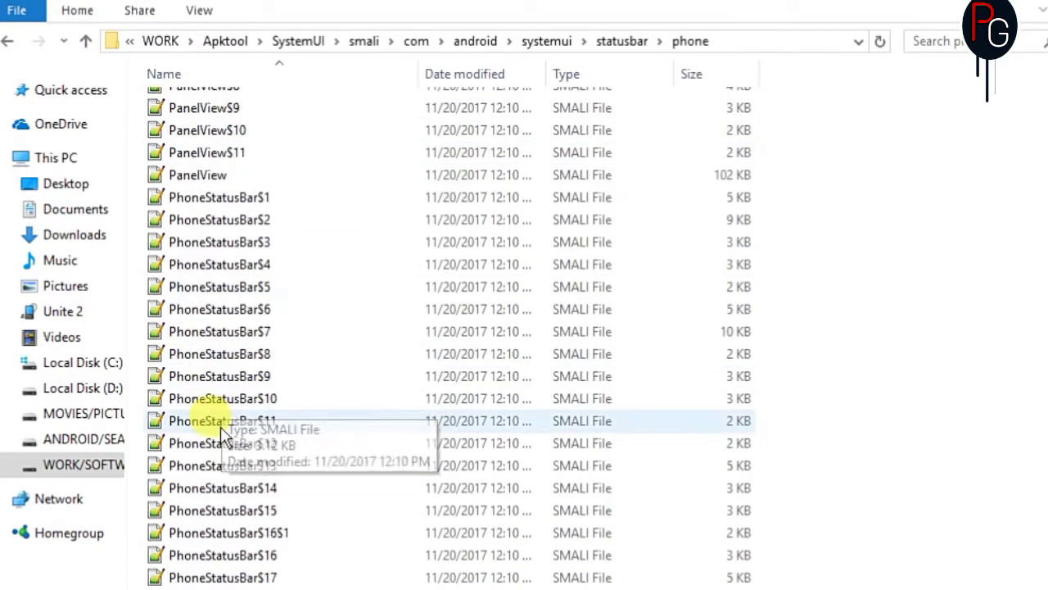
scroll(213, 438, "down", 10)
scroll(205, 444, "down", 6)
left_click(203, 289)
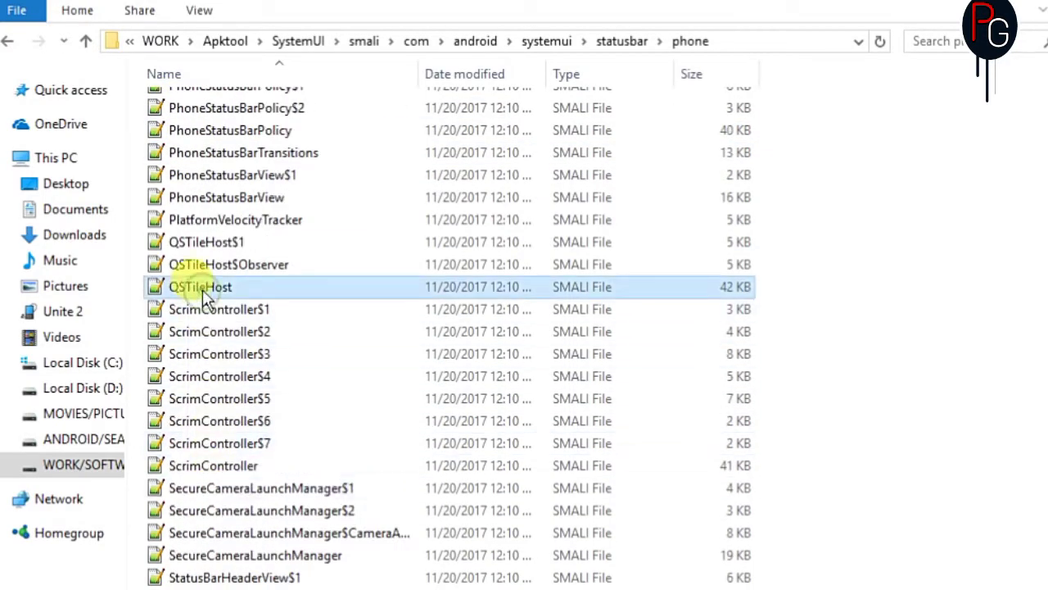
scroll(203, 295, "down", 1)
double_click(206, 220)
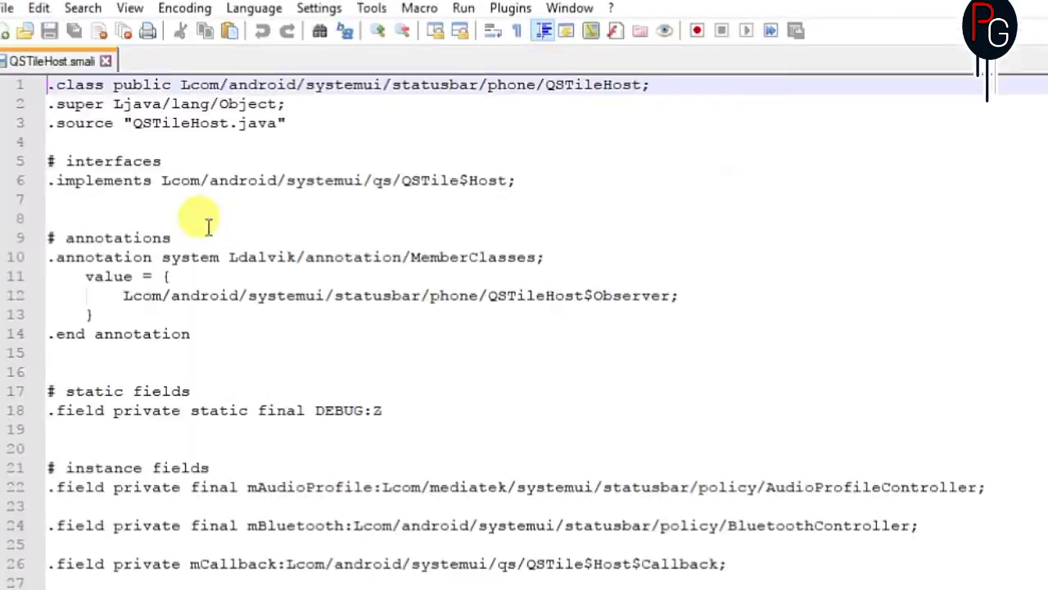
key("alt+Tab")
left_click(86, 40)
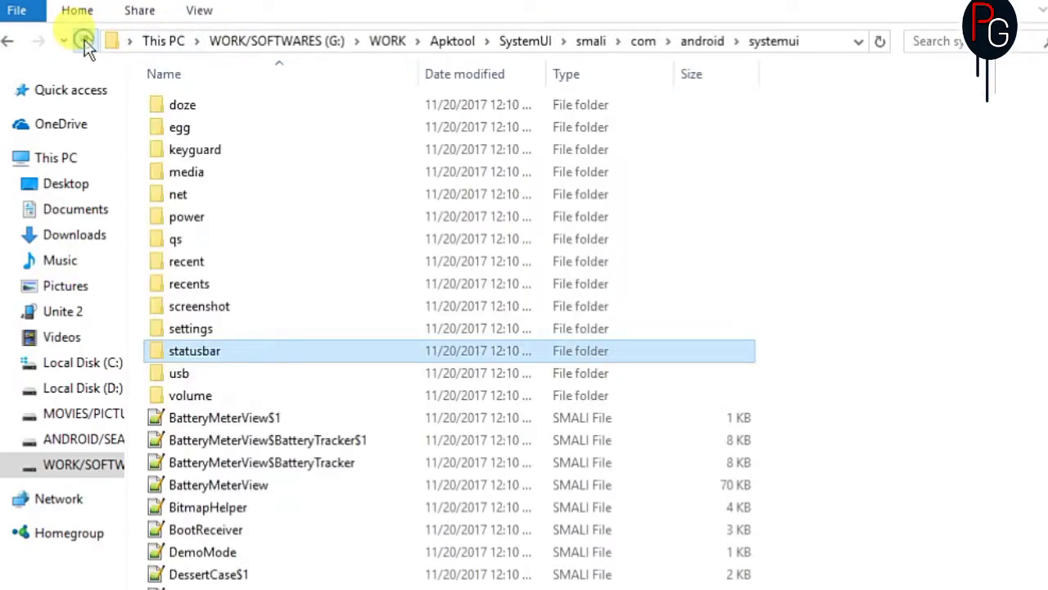
- In qs > tiles, multi-select LocationTile, FlashlightTile, HotspotTile and CellularTile smali files
double_click(185, 239)
double_click(175, 105)
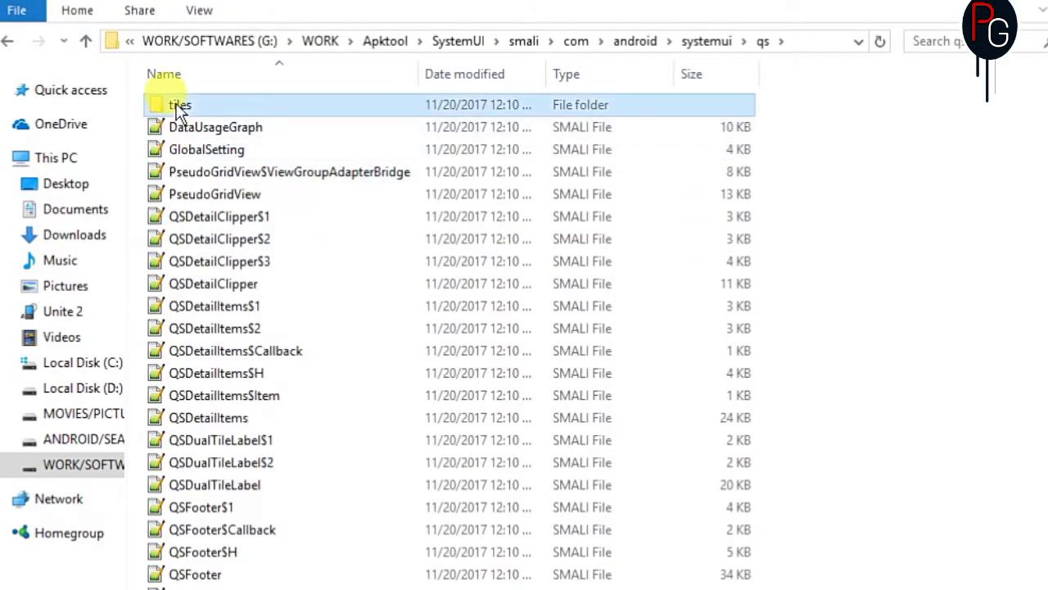
scroll(204, 320, "down", 5)
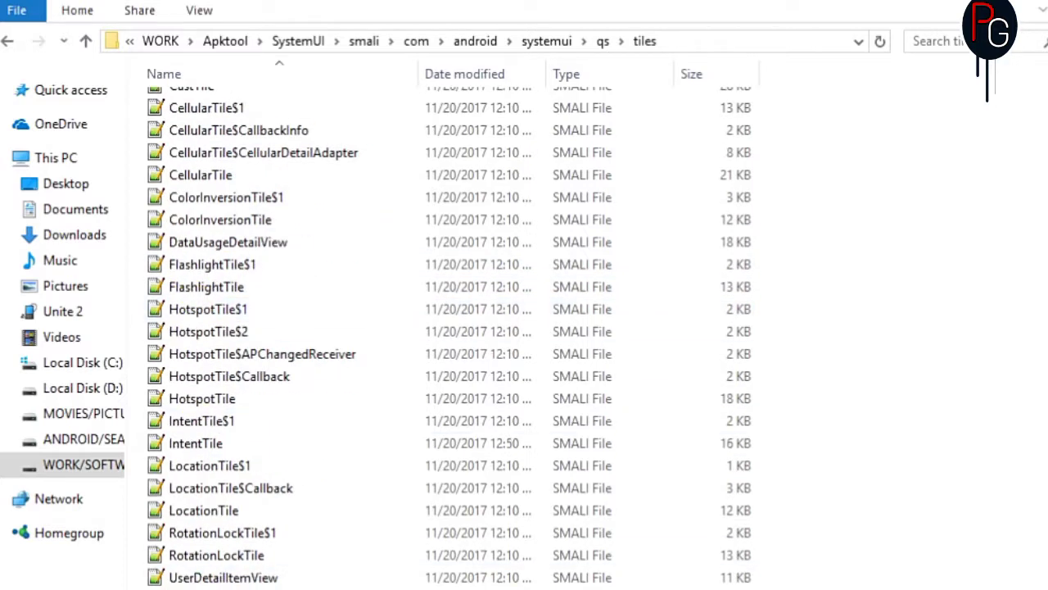
left_click(201, 510)
left_click(190, 443, "ctrl")
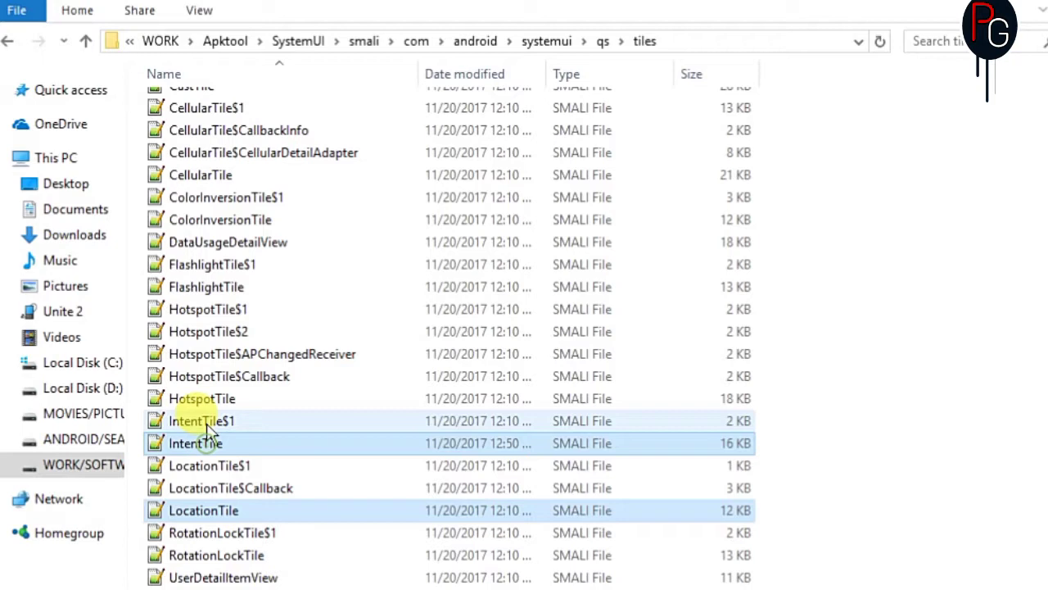
left_click(196, 442, "ctrl")
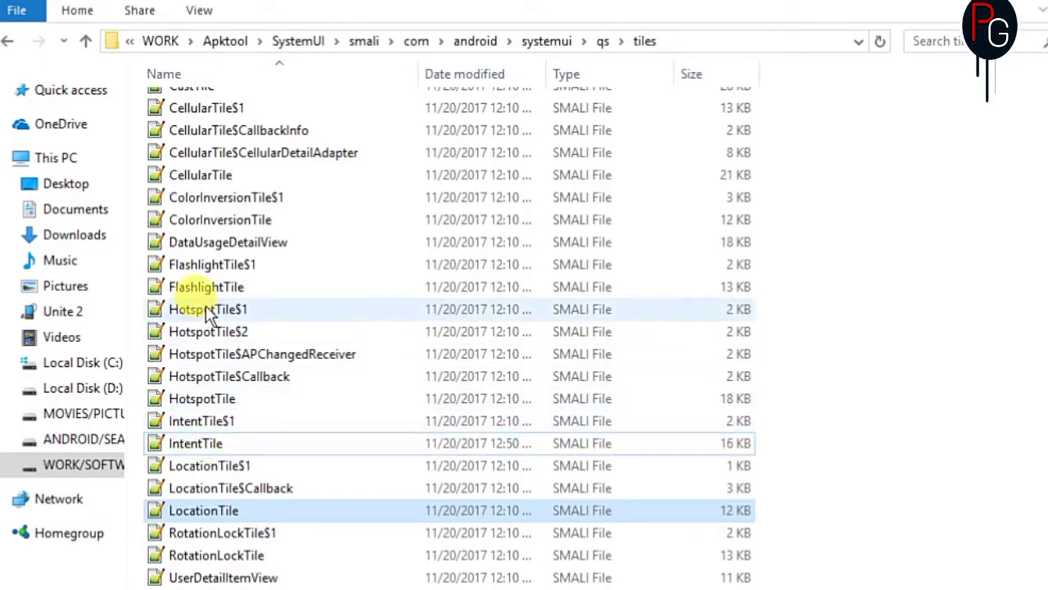
left_click(206, 287, "ctrl")
left_click(202, 399, "ctrl")
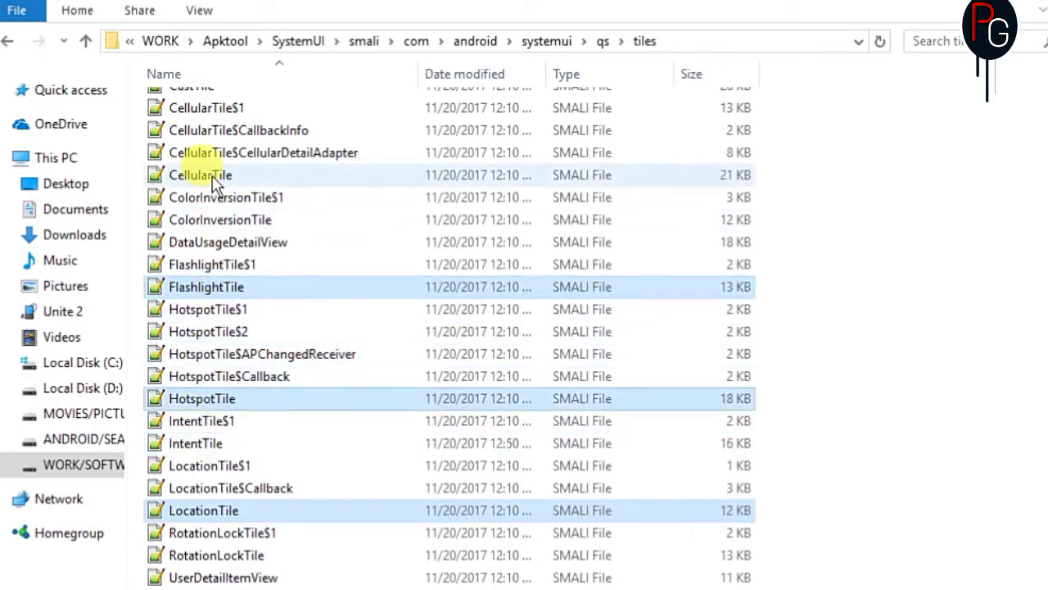
left_click(214, 179, "ctrl")
- Add AirplaneModeTile, BluetoothTile and CastTile to the selection and right-click it
scroll(1034, 297, "up", 1)
scroll(1040, 246, "up", 3)
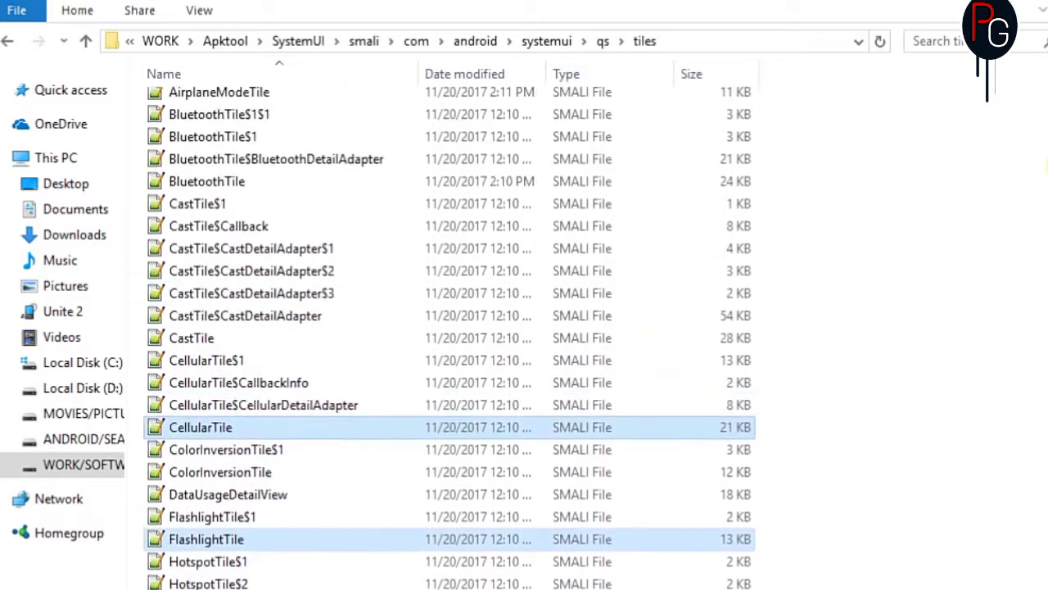
scroll(737, 152, "up", 1)
left_click(227, 131, "ctrl")
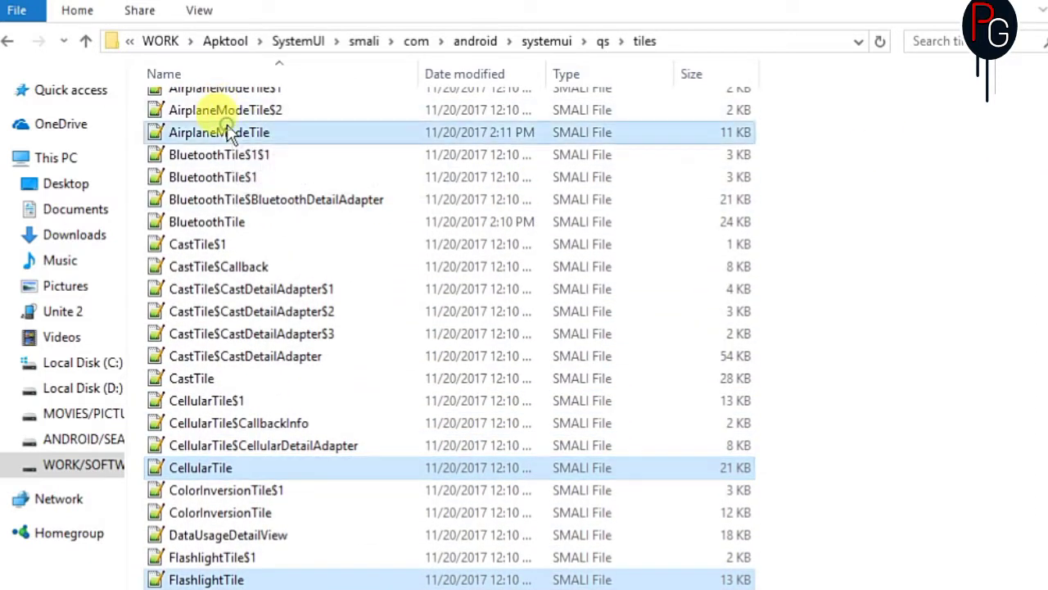
left_click(207, 222, "ctrl")
left_click(191, 377, "ctrl")
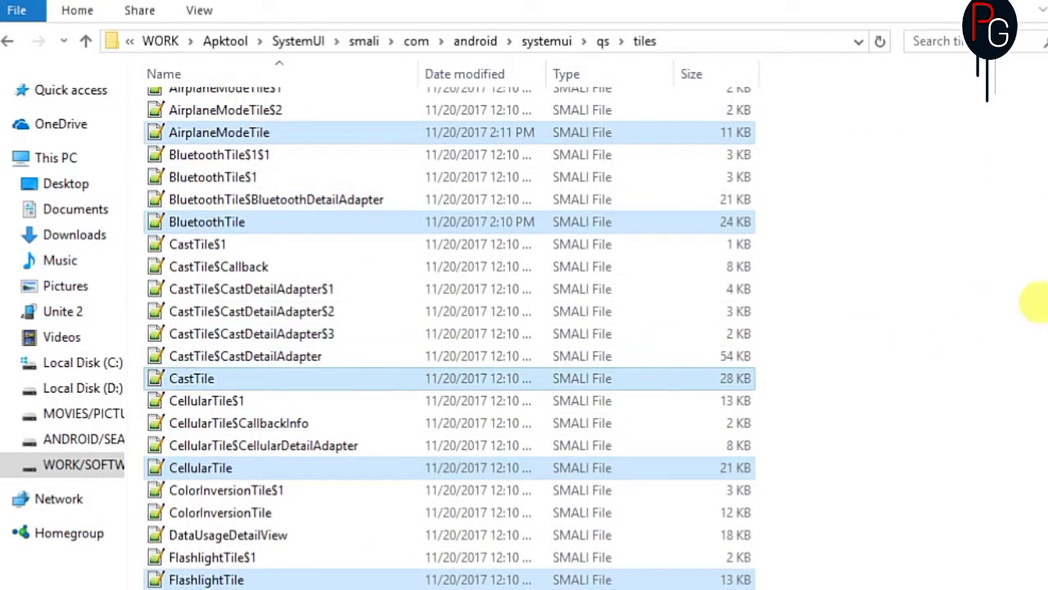
scroll(1036, 301, "up", 1)
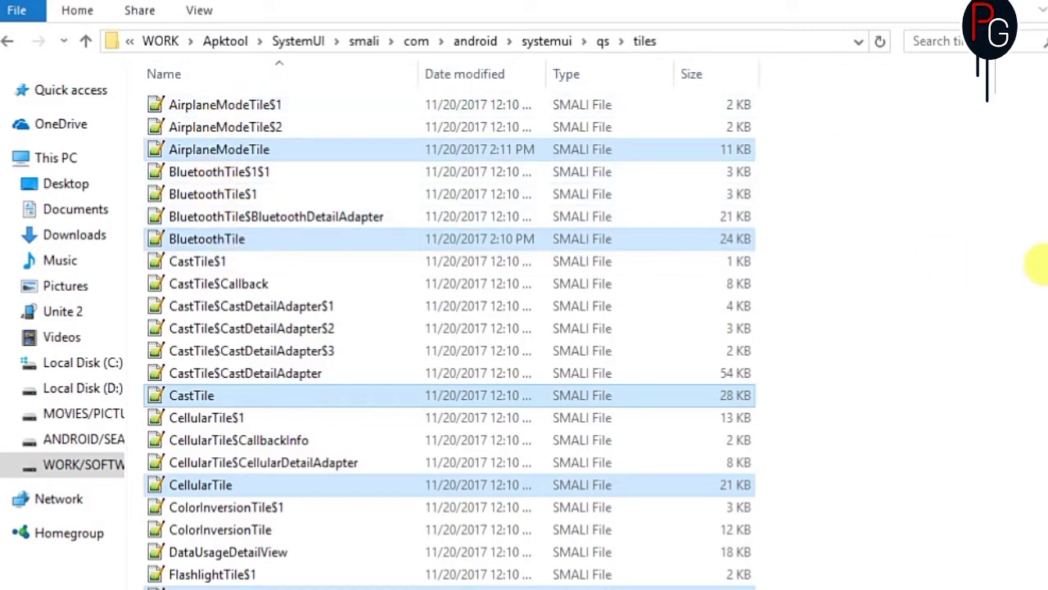
scroll(1044, 278, "down", 3)
scroll(1032, 475, "down", 2)
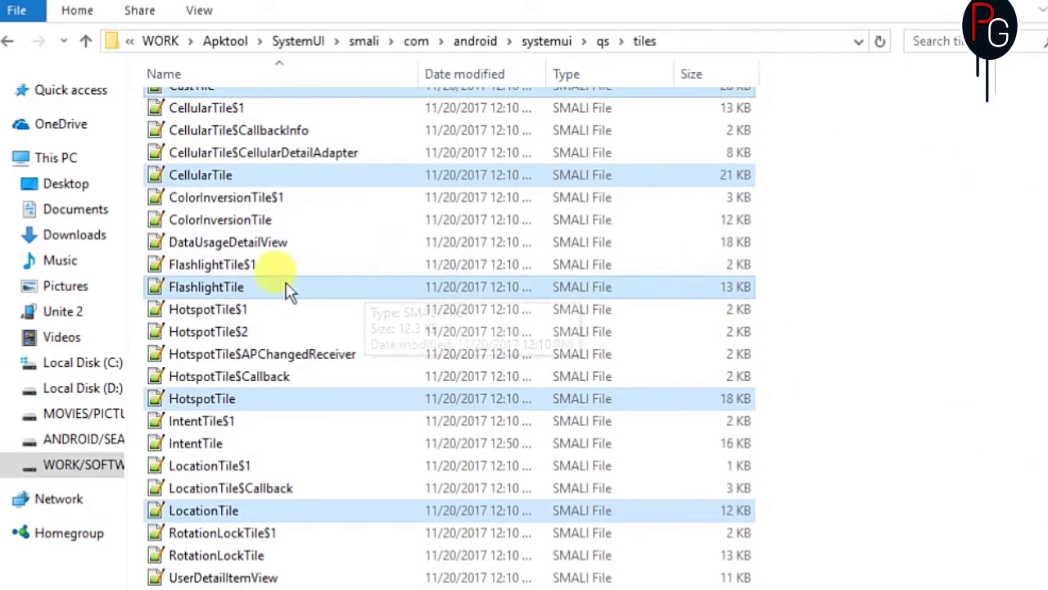
right_click(215, 293)
- Open the selected tile files via Edit with Notepad++, check the QSTileHost tab, return to Explorer
left_click(281, 325)
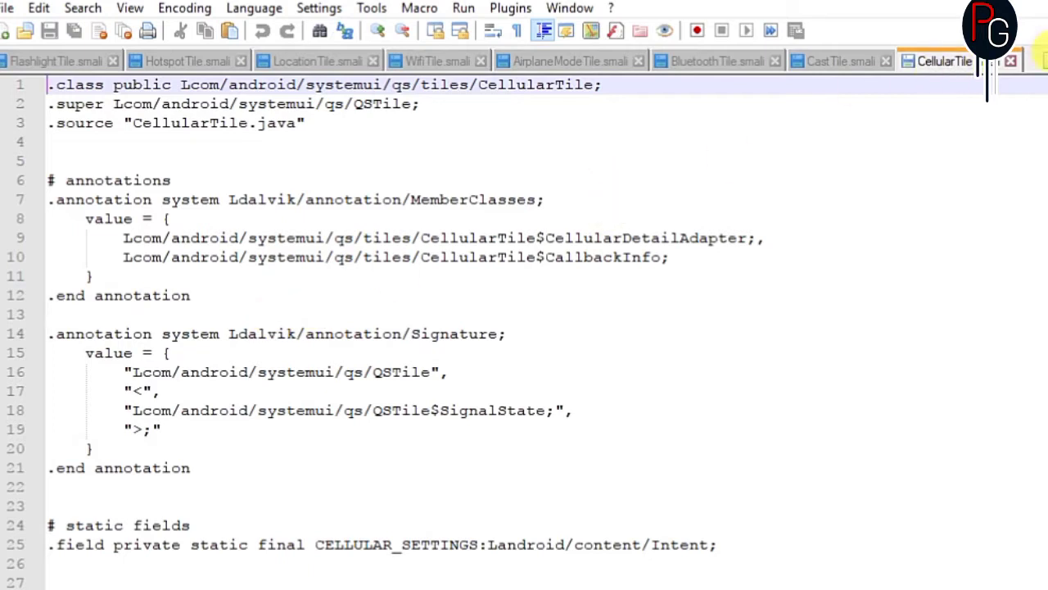
left_click(1035, 61)
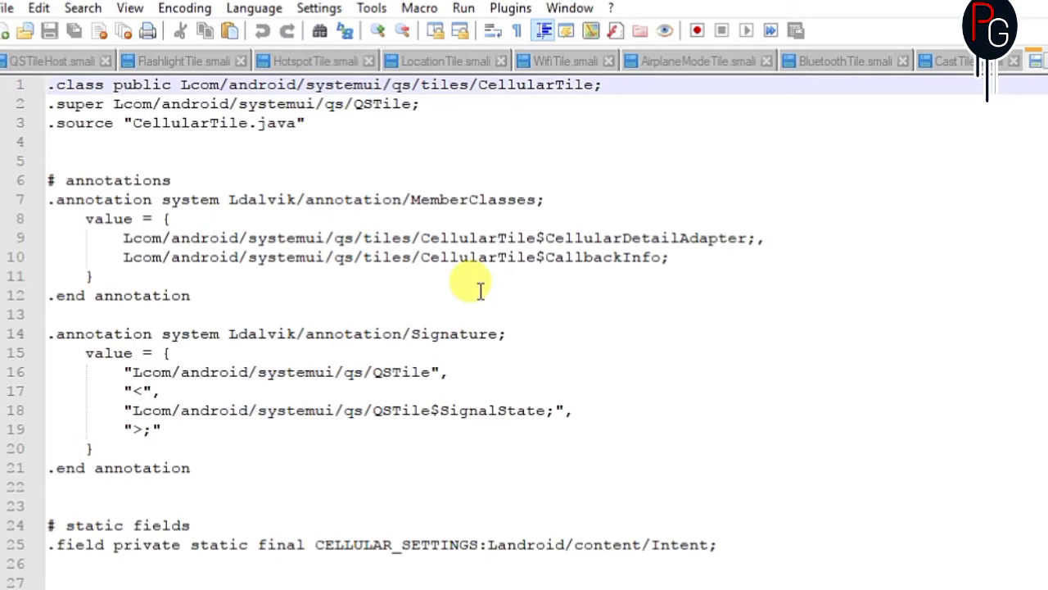
left_click(944, 4)
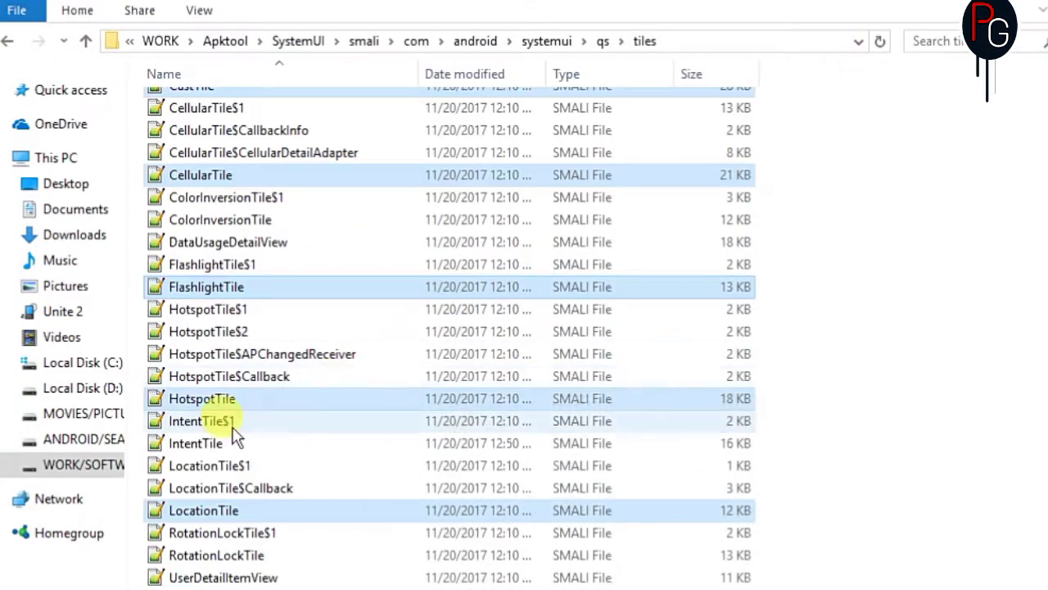
- Select HotspotTile.smali alone and open it via Edit with Notepad++
left_click(999, 336)
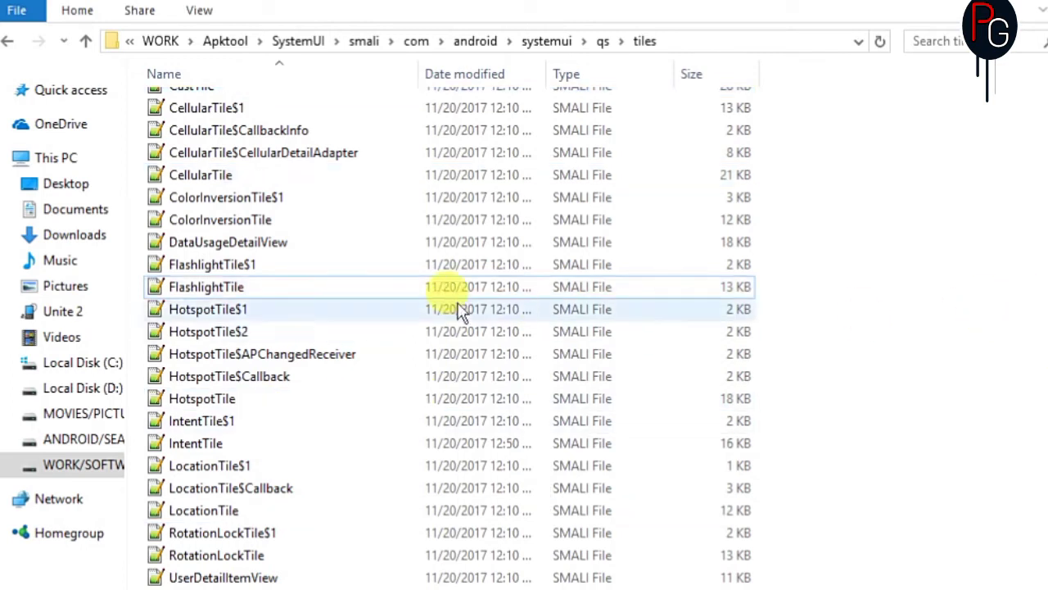
left_click(201, 397)
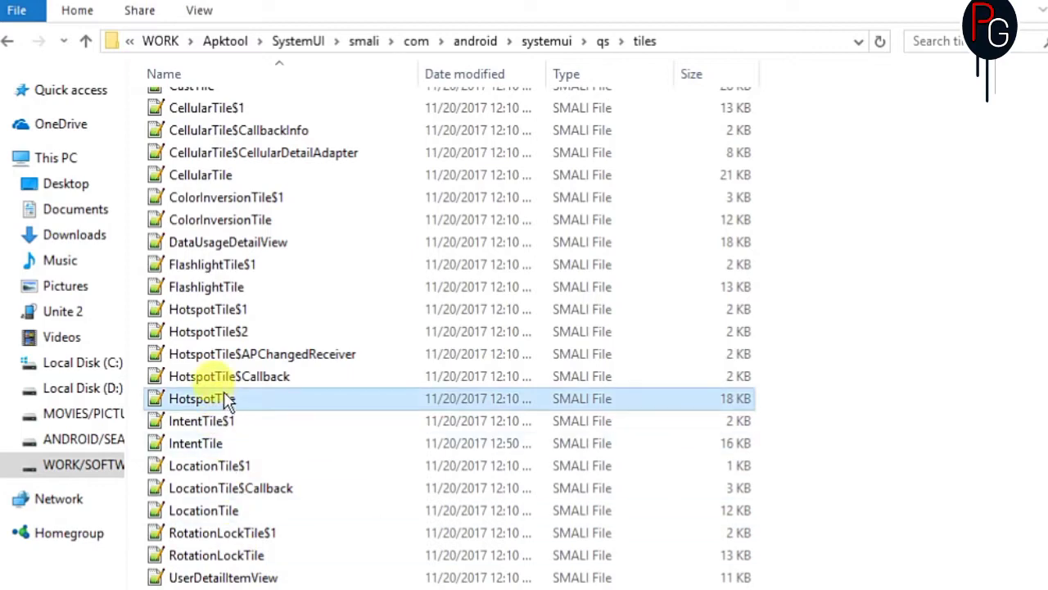
right_click(214, 399)
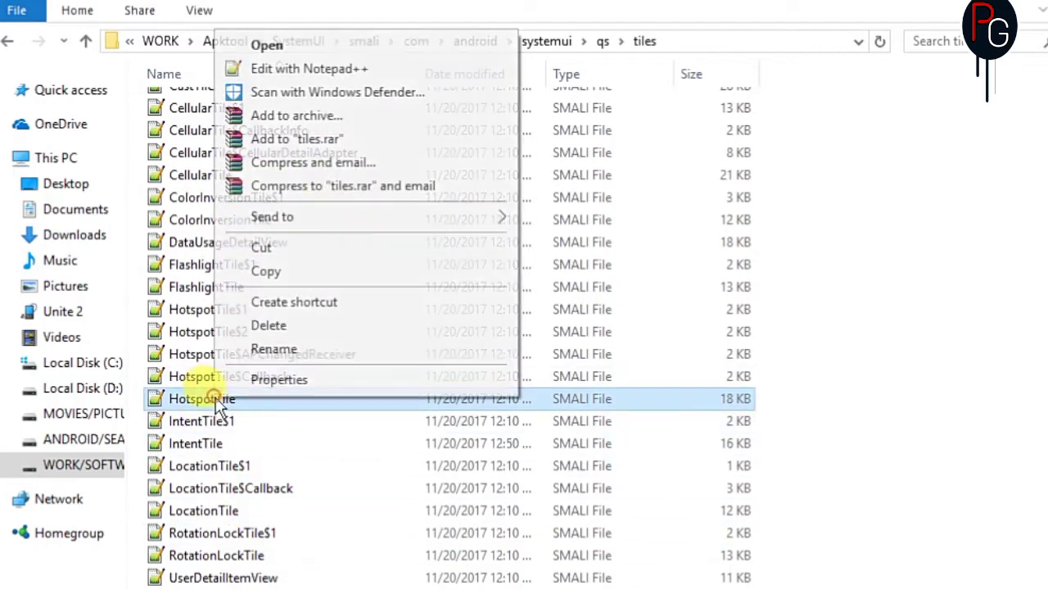
left_click(310, 69)
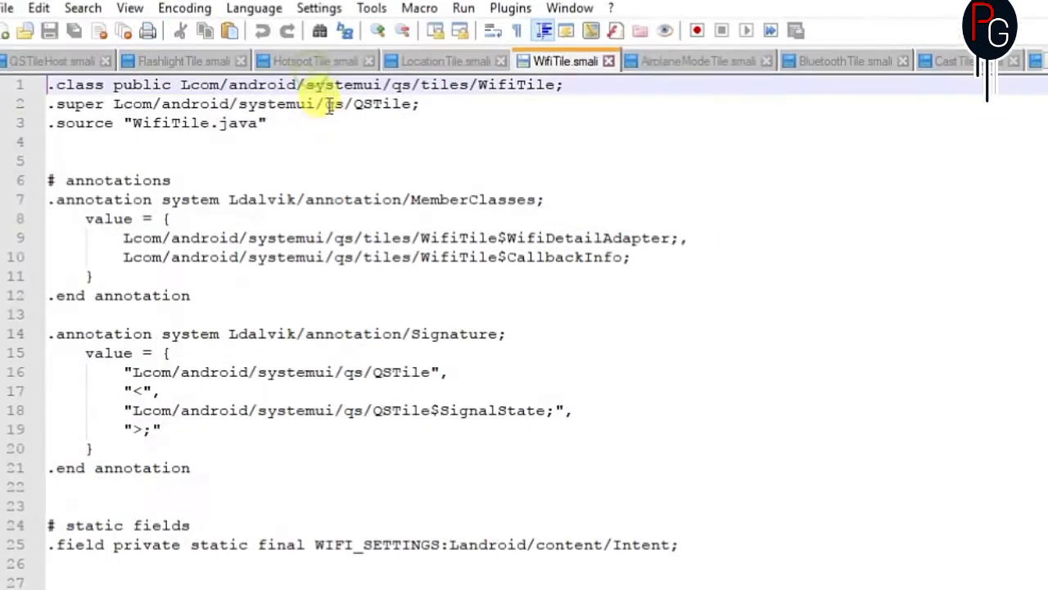
- Close the LocationTile, FlashlightTile and all tabs after WifiTile.smali
left_click(502, 65)
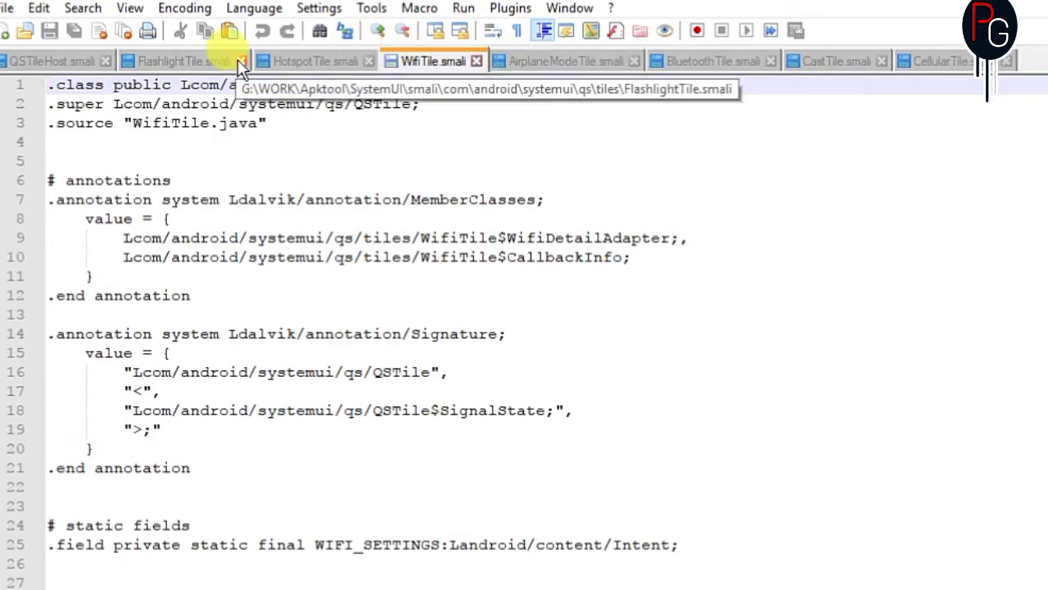
left_click(238, 62)
left_click(430, 61)
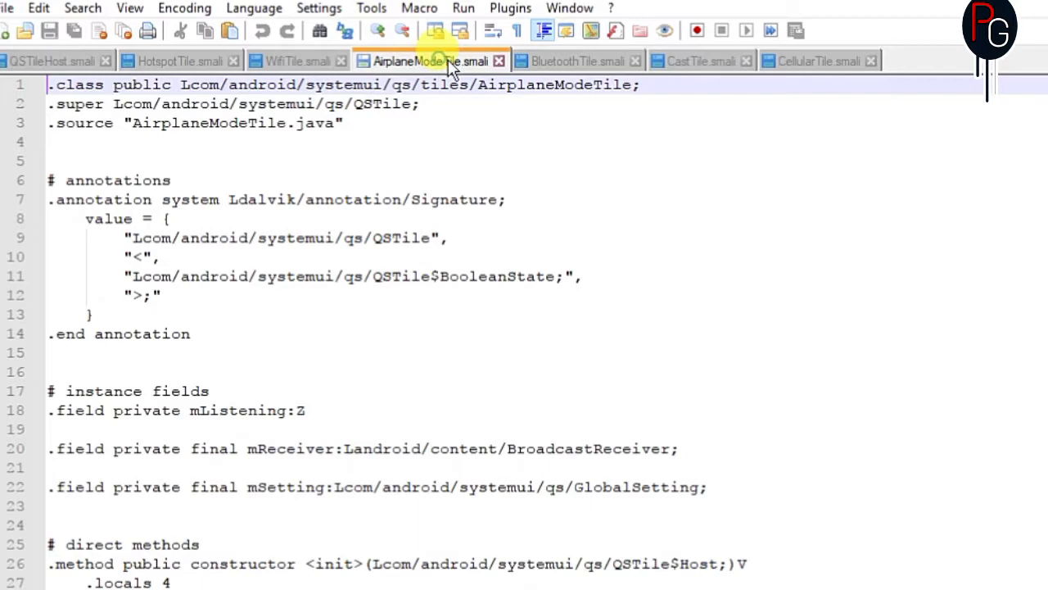
left_click(324, 65)
right_click(324, 65)
left_click(360, 142)
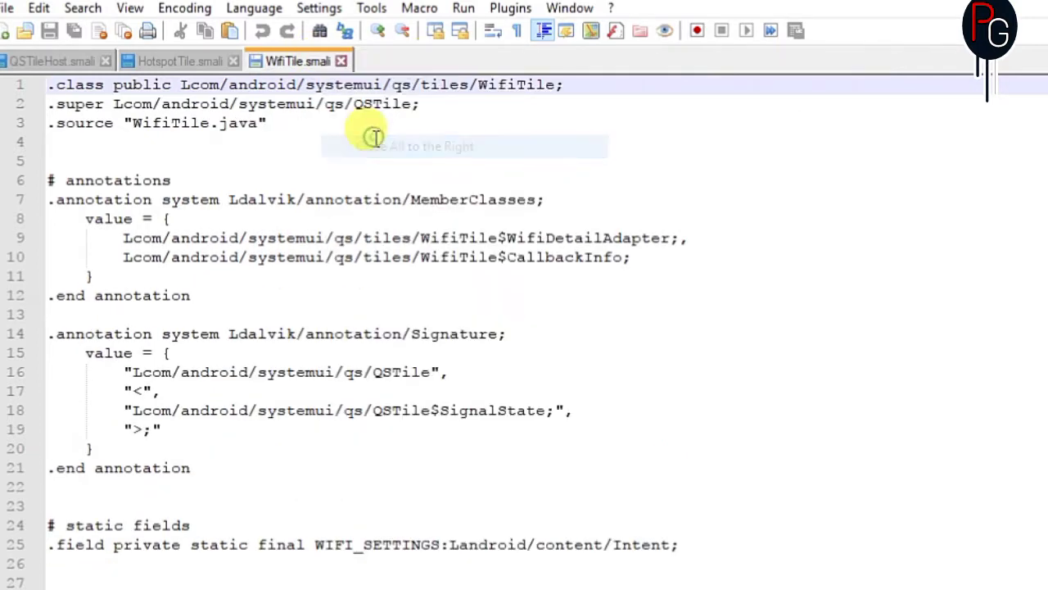
- Check the HotspotTile and WifiTile tabs, then bring QSTileHost.smali to the front
left_click(209, 66)
left_click(281, 62)
left_click(184, 61)
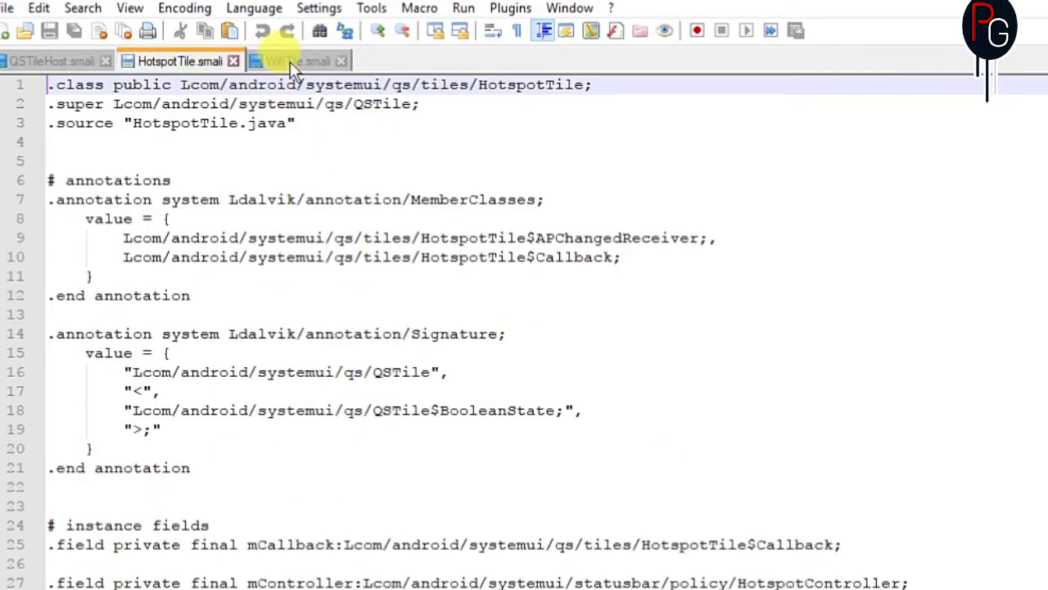
left_click(280, 62)
left_click(51, 66)
- Scroll QSTileHost.smali's createTile code and locate the "wifi" and "bt" (line 336) tile keys
scroll(339, 180, "down", 8)
scroll(346, 182, "down", 11)
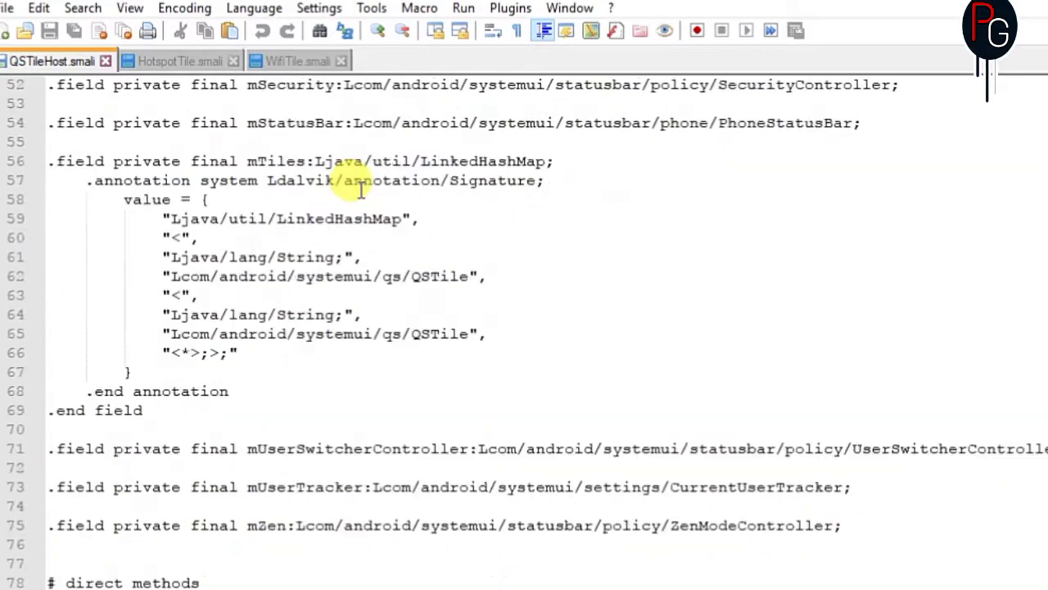
scroll(361, 188, "down", 2)
scroll(361, 189, "down", 7)
scroll(360, 189, "down", 7)
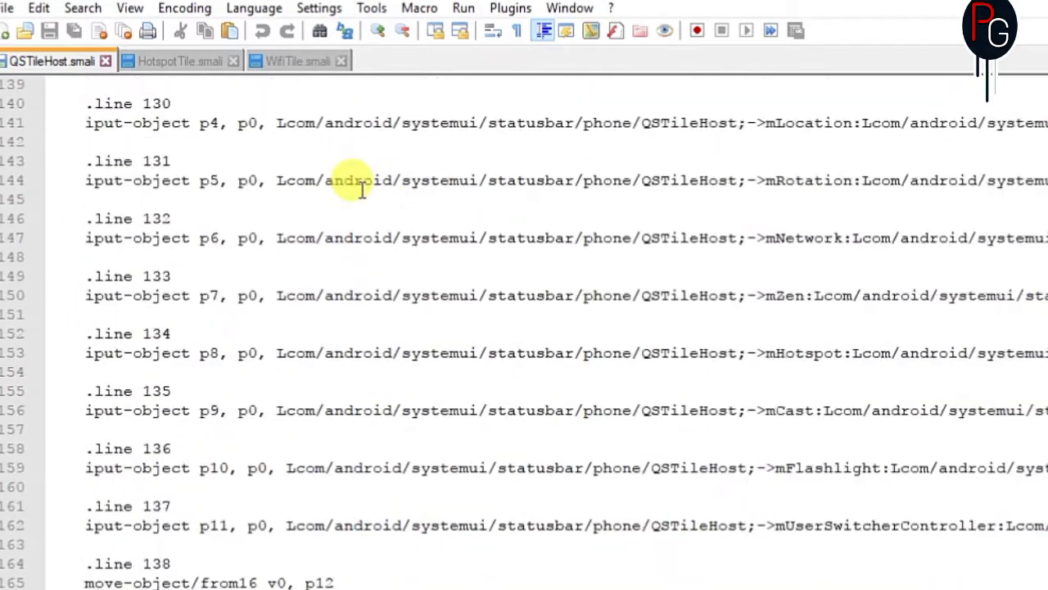
scroll(360, 187, "down", 7)
scroll(361, 187, "down", 11)
scroll(360, 187, "down", 10)
scroll(360, 187, "down", 10)
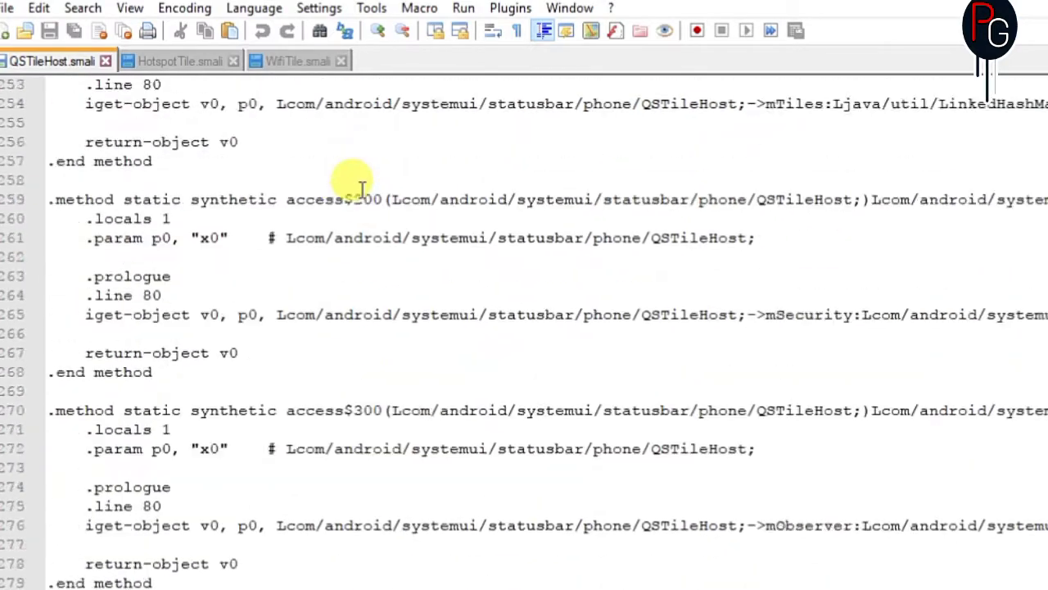
scroll(360, 187, "down", 7)
scroll(360, 187, "down", 11)
scroll(360, 187, "down", 11)
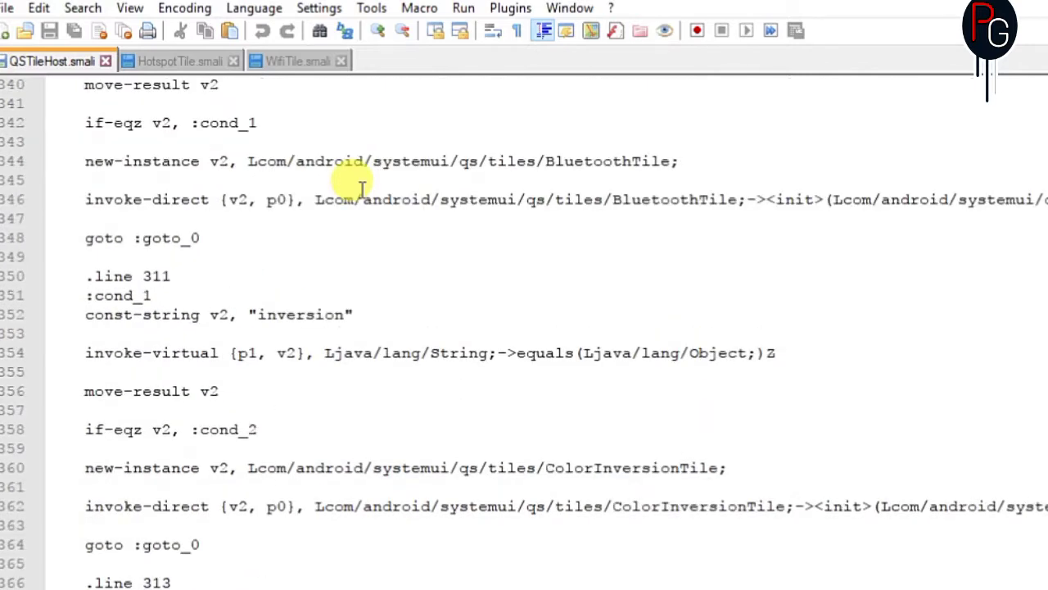
scroll(361, 187, "up", 1)
scroll(360, 187, "up", 2)
scroll(360, 186, "up", 2)
scroll(360, 187, "up", 1)
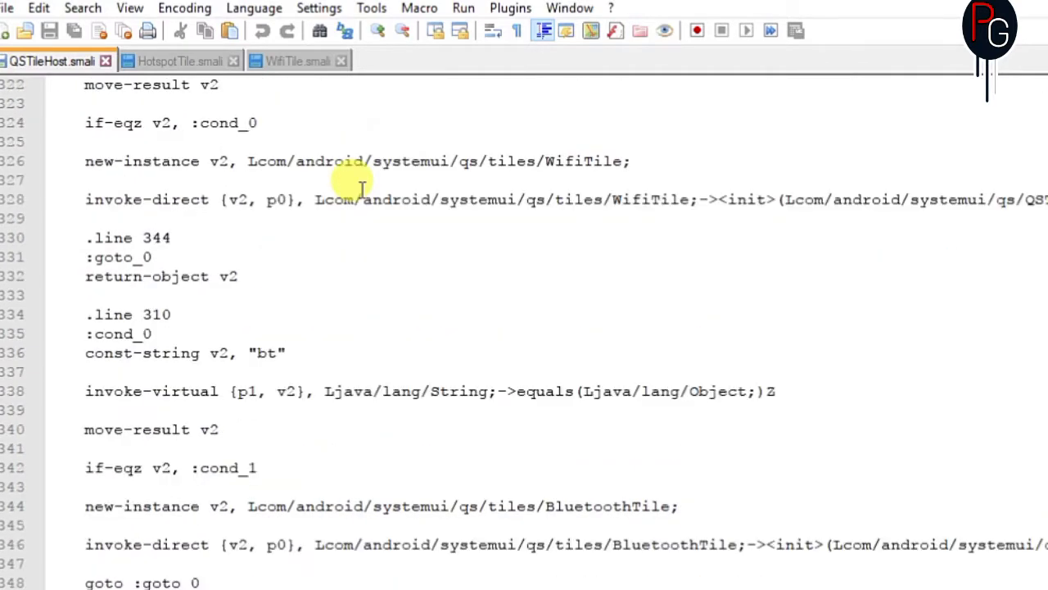
scroll(360, 187, "up", 2)
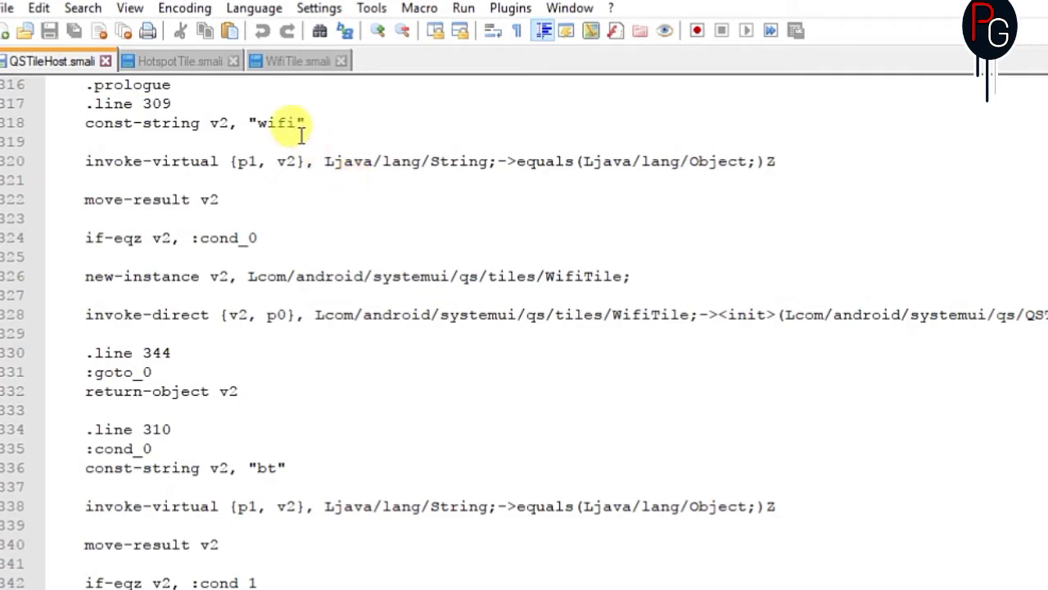
left_click(309, 123)
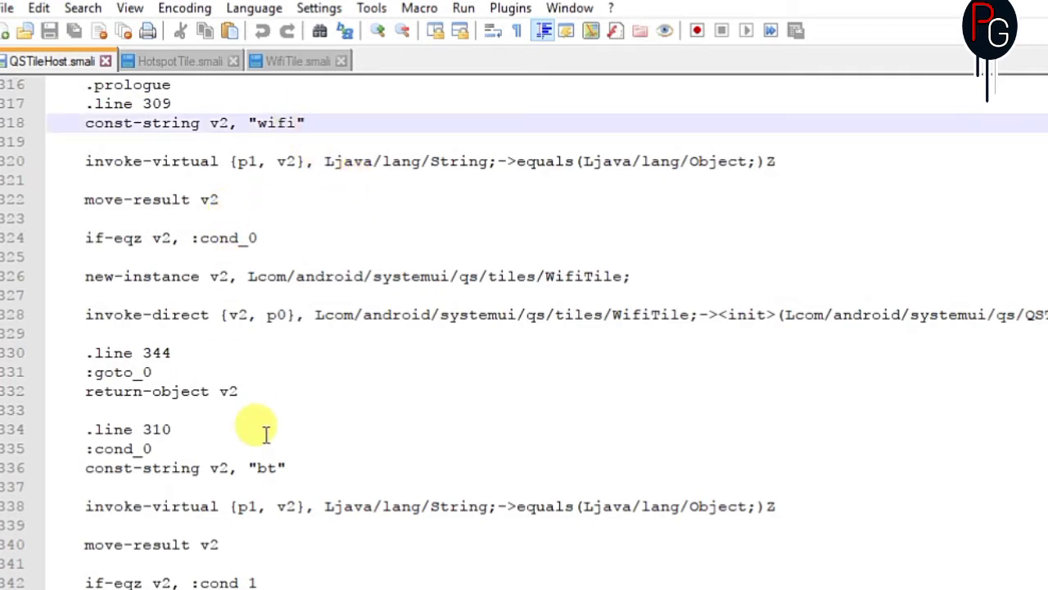
left_click(279, 468)
- Scroll further down to the "hotspot" tile key string on line 517
scroll(472, 361, "down", 2)
scroll(473, 352, "down", 2)
scroll(473, 352, "down", 2)
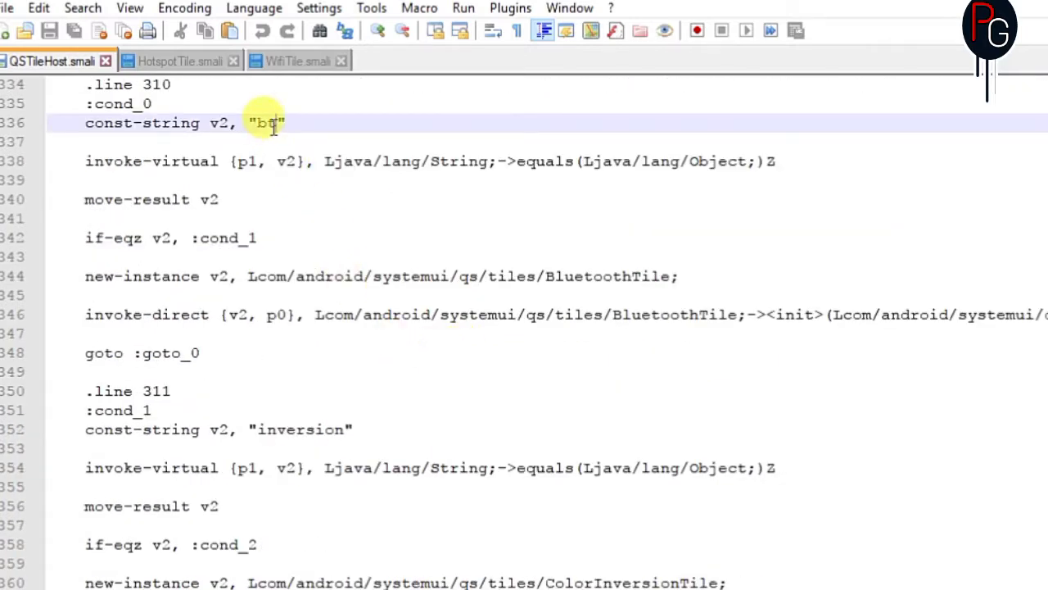
scroll(278, 122, "up", 1)
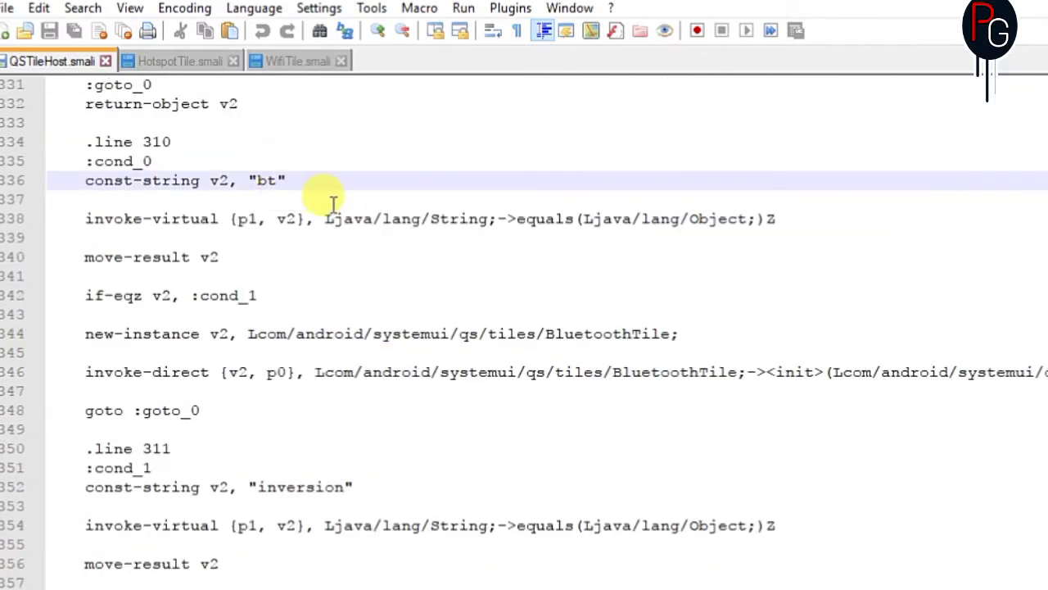
scroll(334, 202, "down", 4)
scroll(334, 204, "down", 4)
scroll(334, 204, "down", 3)
scroll(335, 207, "down", 3)
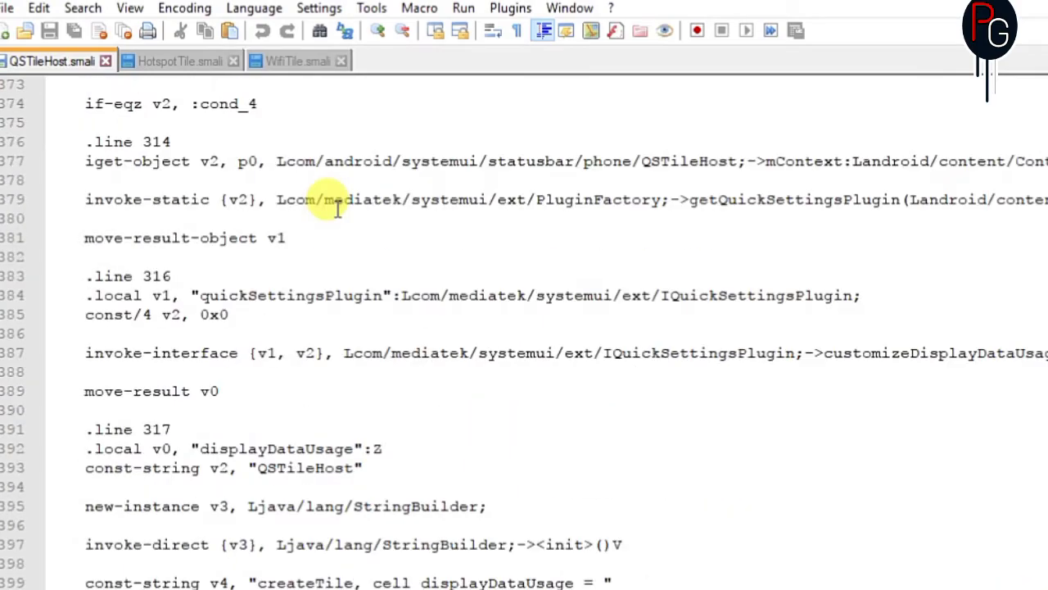
scroll(336, 206, "down", 3)
scroll(336, 206, "down", 8)
scroll(335, 208, "down", 3)
scroll(336, 211, "down", 4)
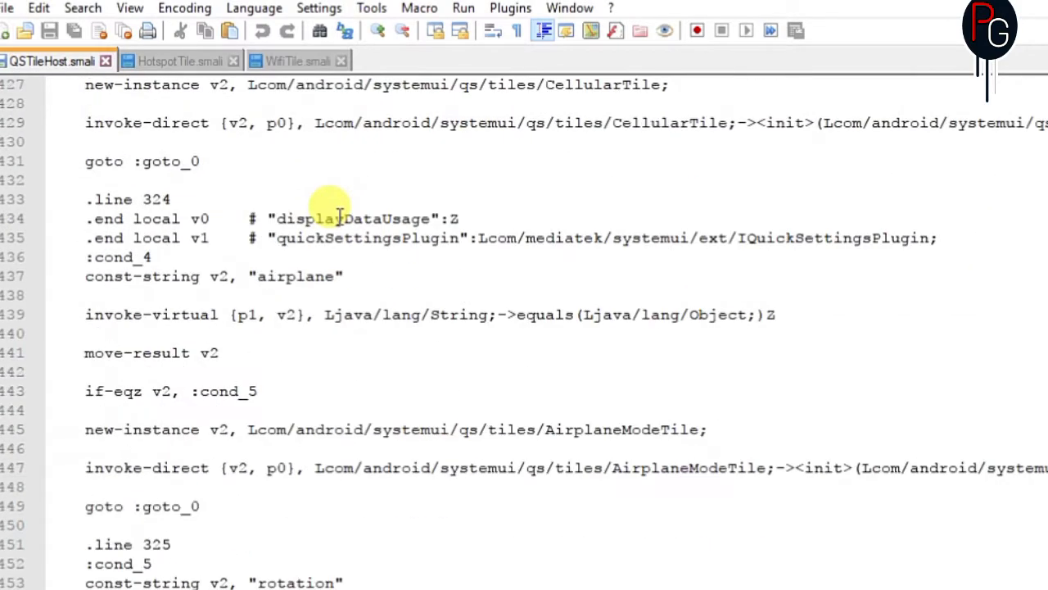
scroll(338, 213, "down", 6)
scroll(339, 215, "down", 3)
scroll(339, 217, "down", 6)
scroll(339, 217, "down", 8)
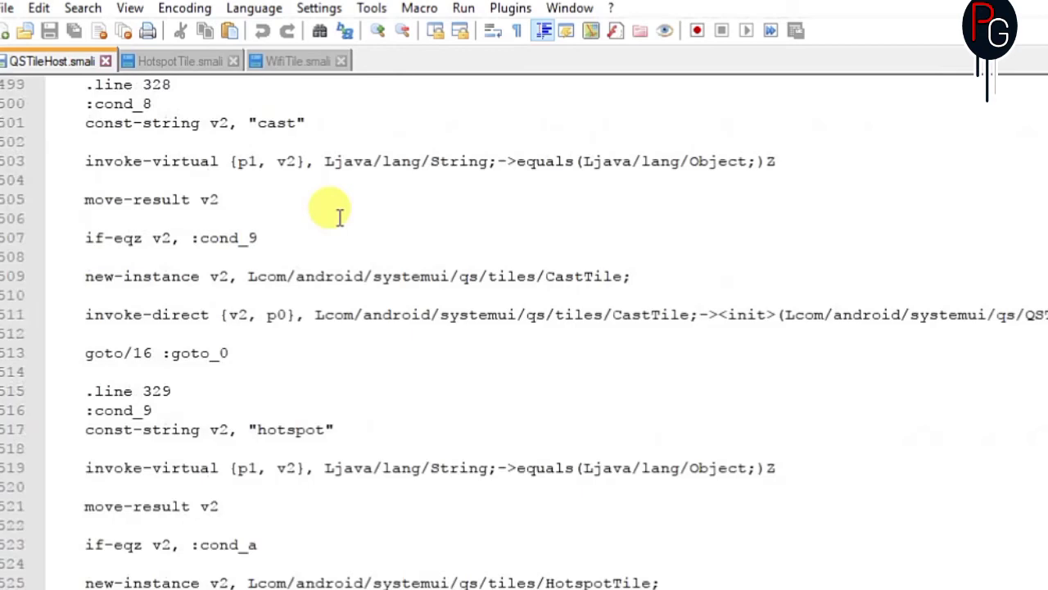
- Replace the "hotspot" key on line 517 with "bt"
left_click_drag(325, 429, 255, 429)
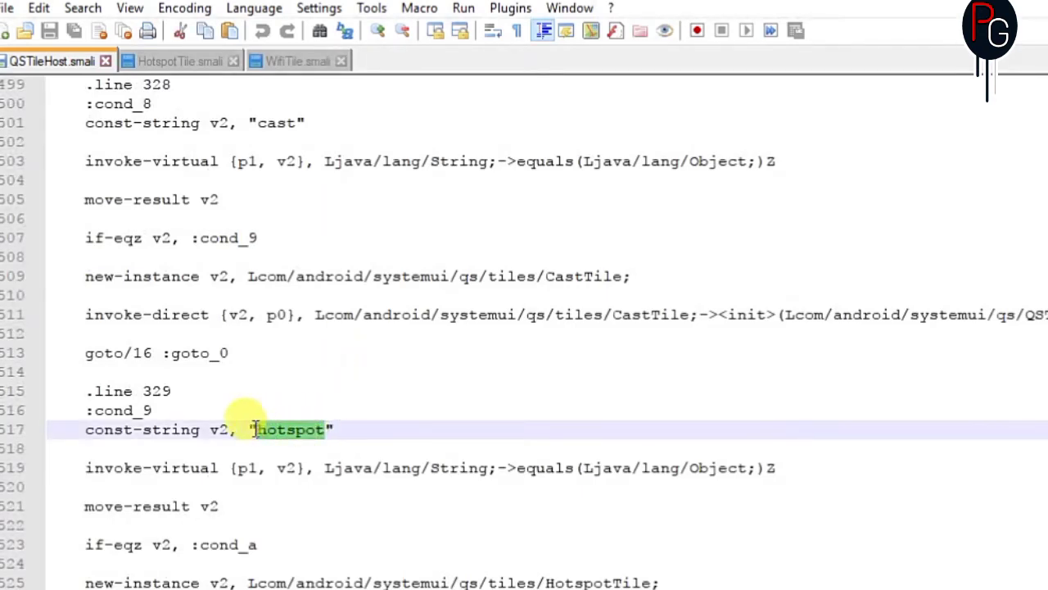
key("BackSpace")
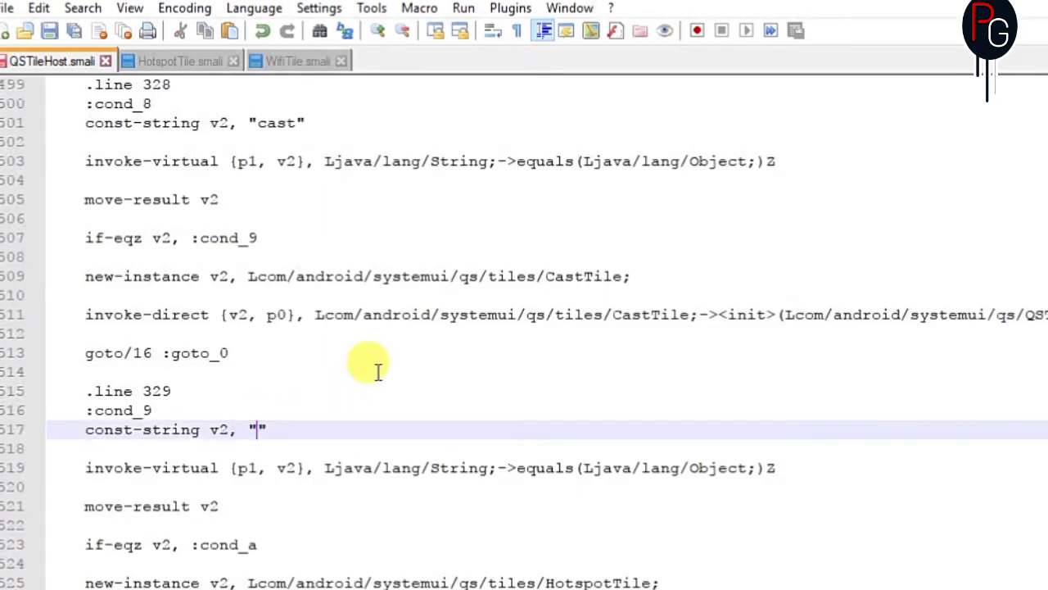
type("bt")
left_click(374, 372)
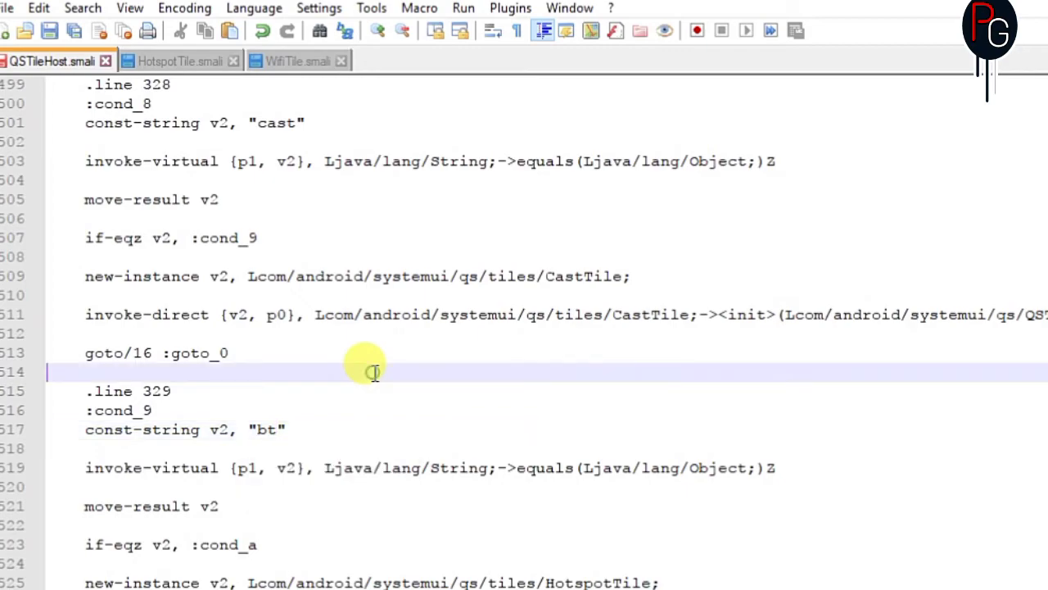
- Change the "bt" key on line 336 to "hotspot" using autocomplete
scroll(369, 370, "up", 10)
scroll(371, 372, "up", 15)
scroll(360, 371, "up", 15)
scroll(366, 373, "up", 14)
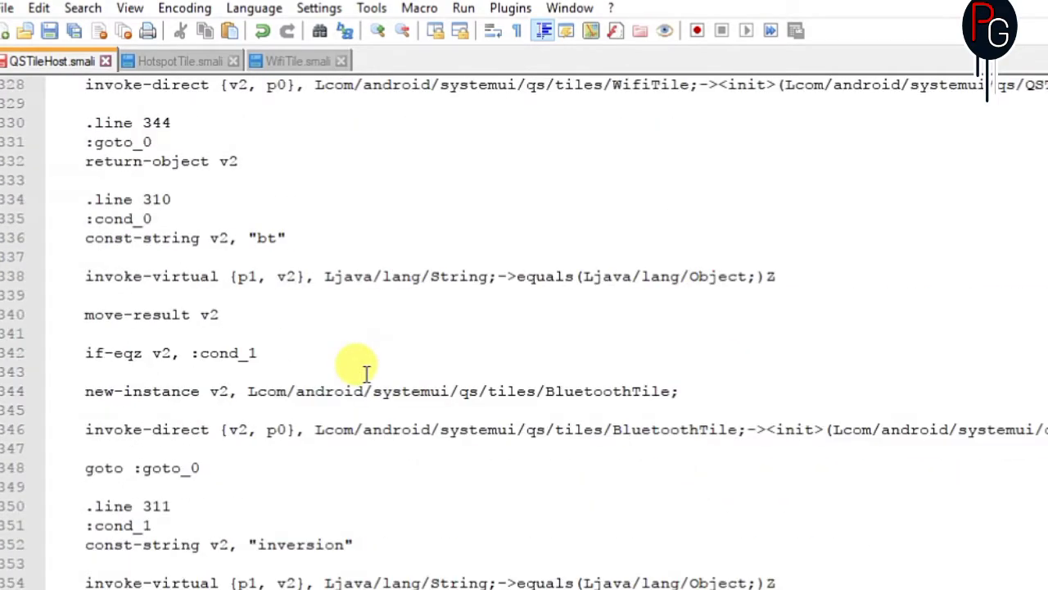
scroll(356, 368, "up", 5)
scroll(356, 368, "down", 2)
left_click(267, 467)
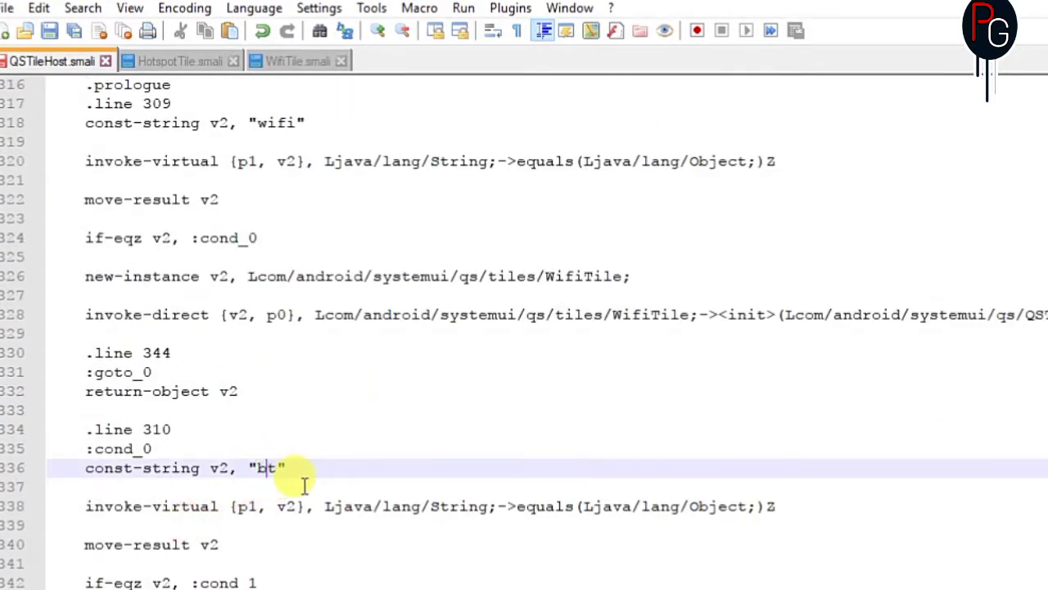
type("hotspo")
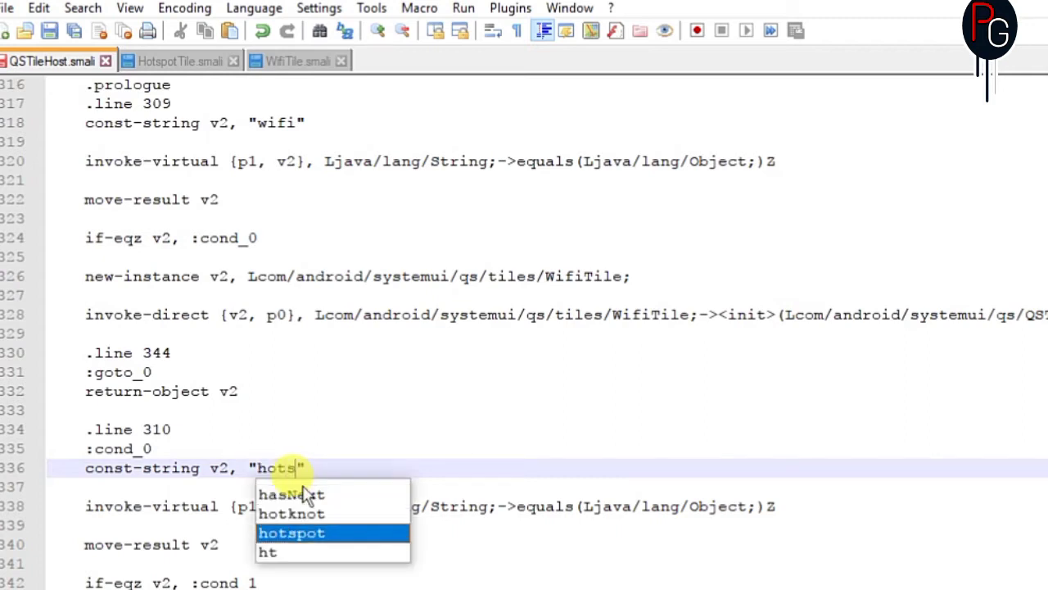
left_click(421, 469)
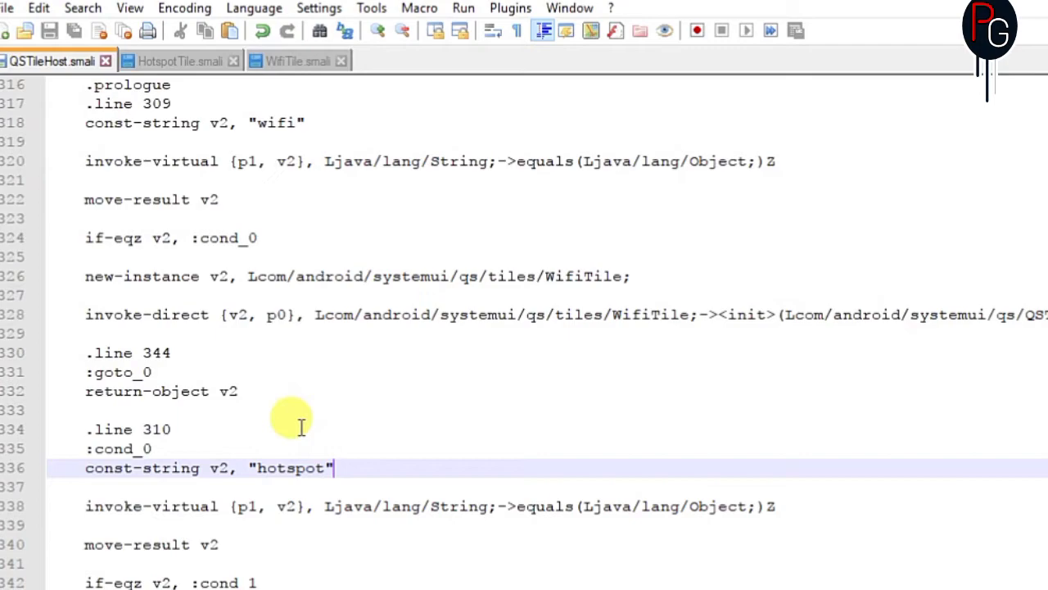
scroll(300, 414, "down", 1)
- Select WifiTile.smali's supportsDualTargets method block for copying
left_click(279, 61)
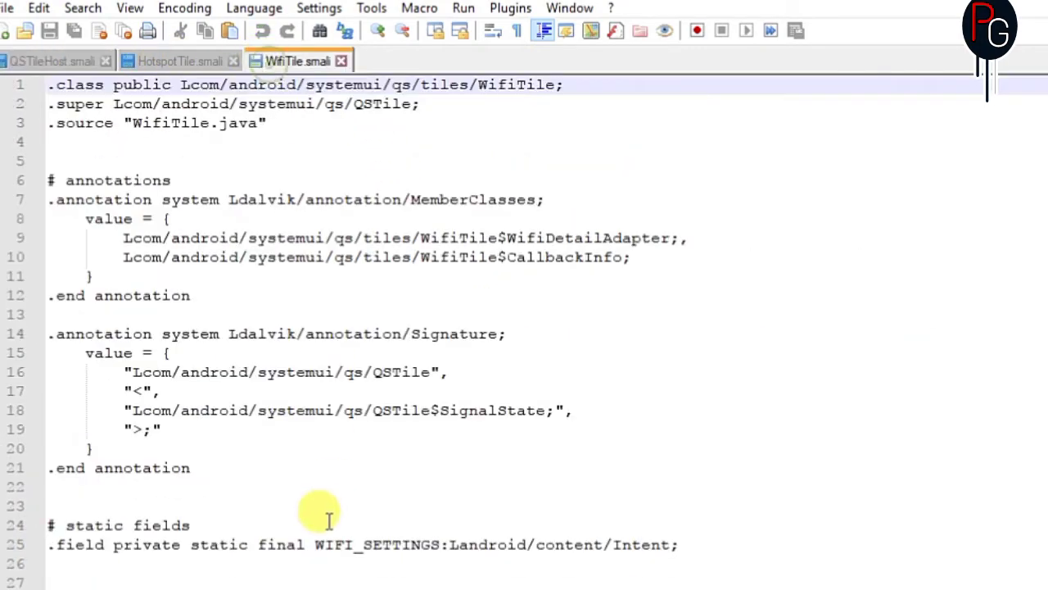
scroll(524, 328, "down", 5)
scroll(524, 328, "down", 20)
scroll(524, 327, "down", 20)
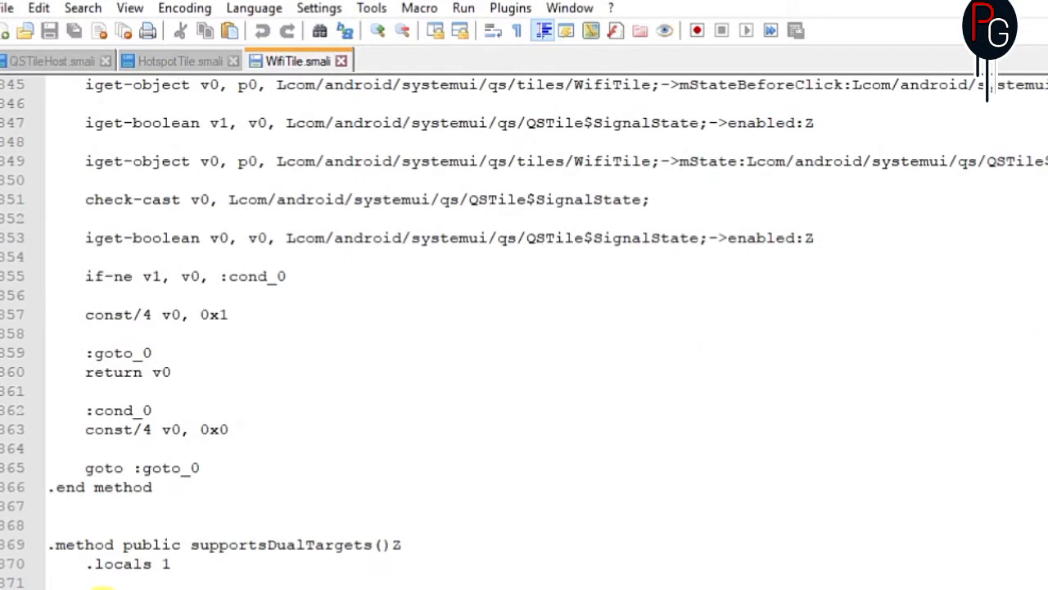
left_click_drag(47, 544, 50, 583)
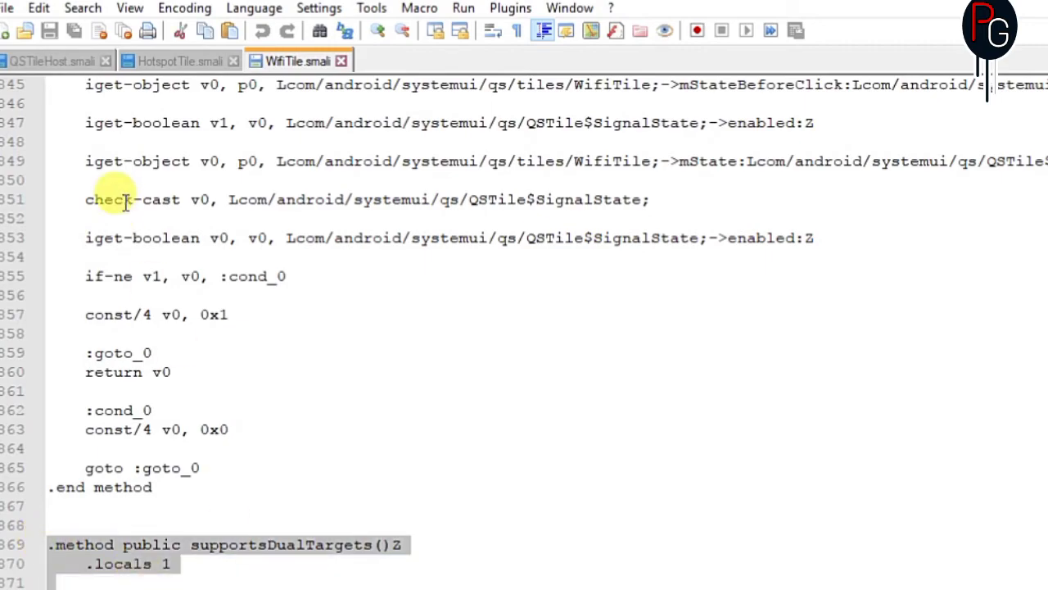
- Paste the supportsDualTargets method on the empty line 583 at the end of HotspotTile.smali
left_click(170, 62)
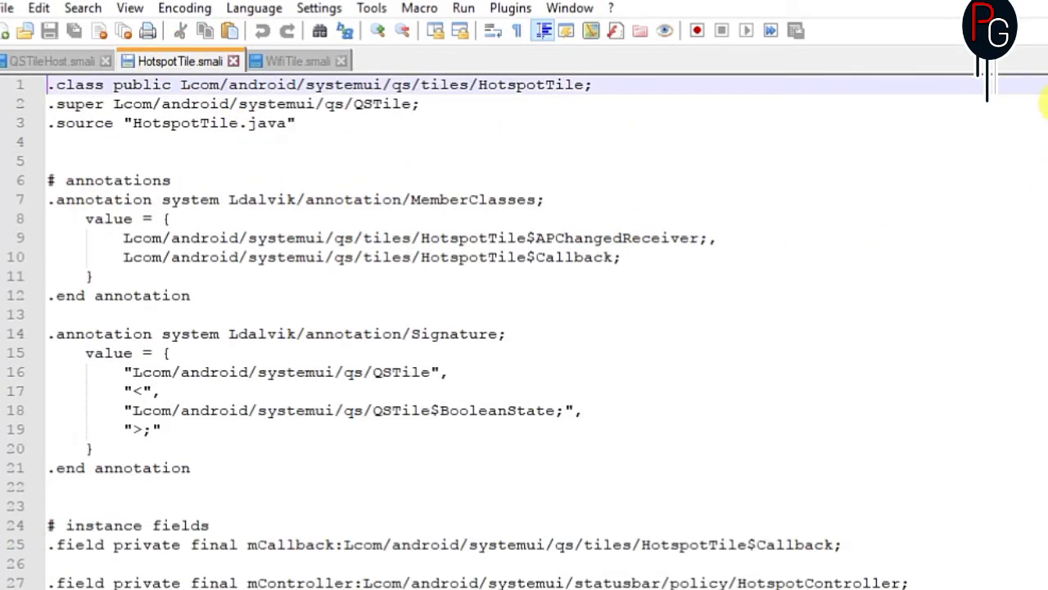
scroll(524, 327, "down", 20)
scroll(524, 327, "down", 20)
scroll(524, 328, "down", 1)
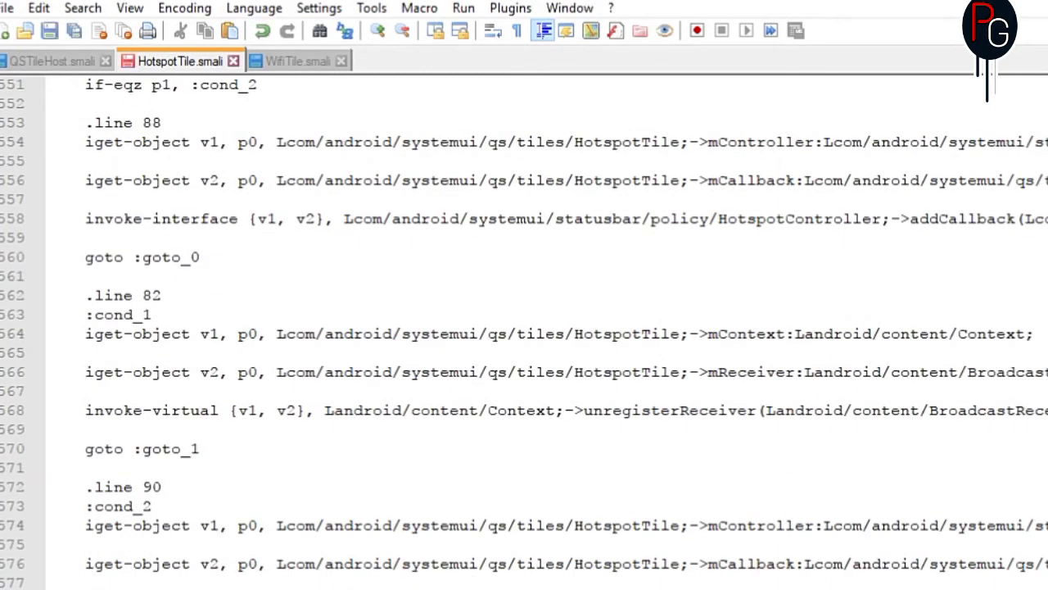
scroll(987, 86, "down", 2)
scroll(987, 86, "down", 3)
scroll(988, 86, "down", 2)
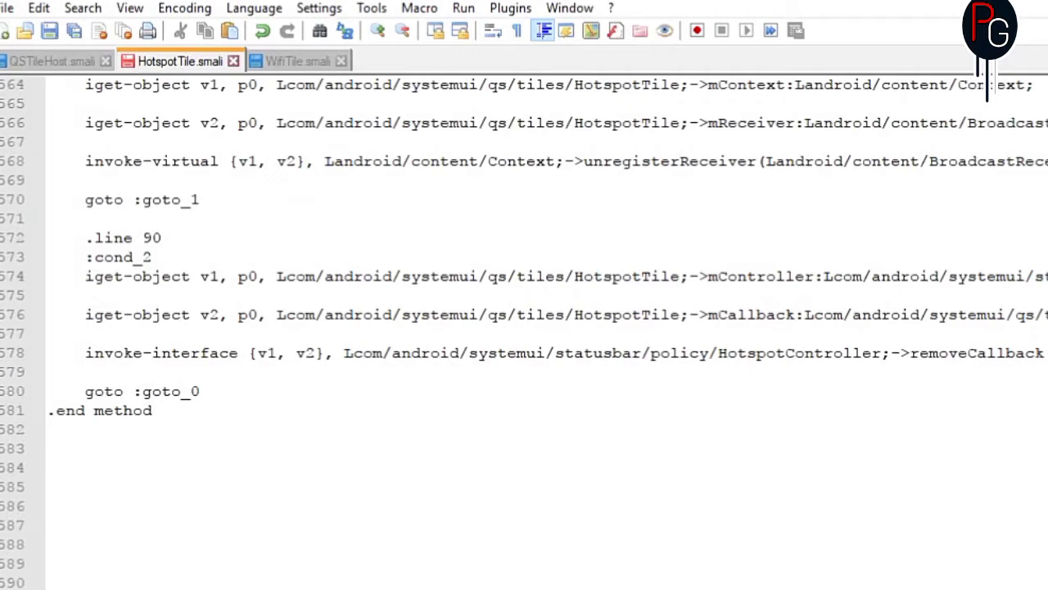
scroll(988, 82, "down", 1)
left_click(51, 391)
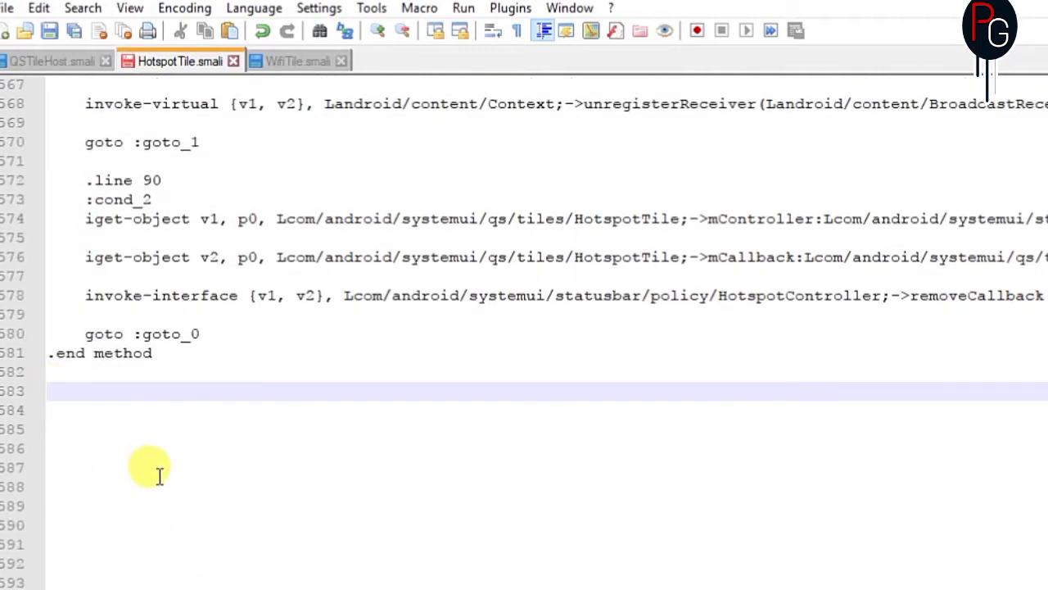
type(".method public supportsDualTargets()Z     .locals 1      .prologue     const/4 v0, 0x1      return v0 .end method")
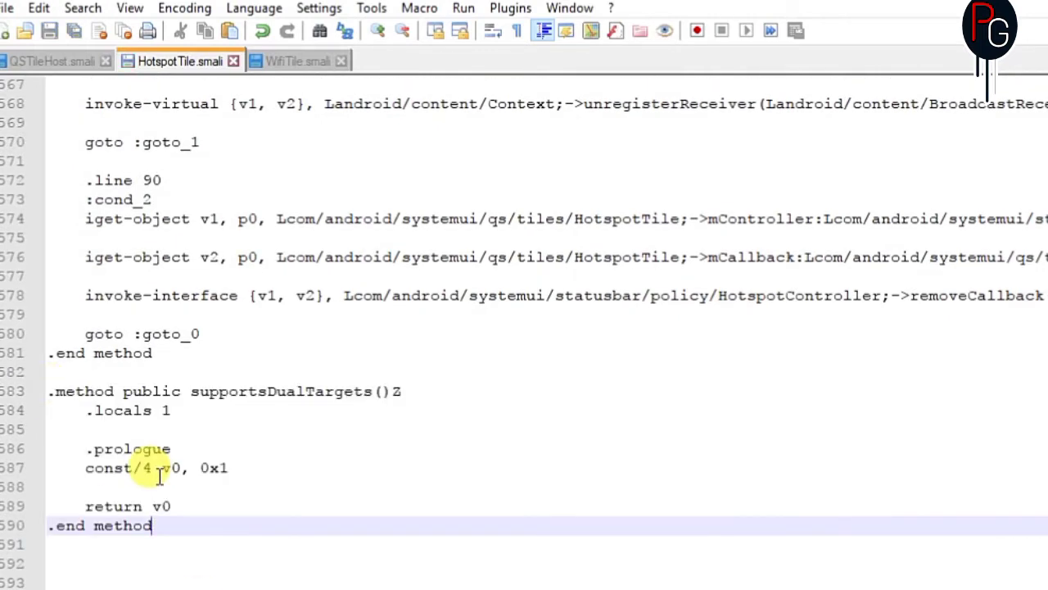
left_click(295, 61)
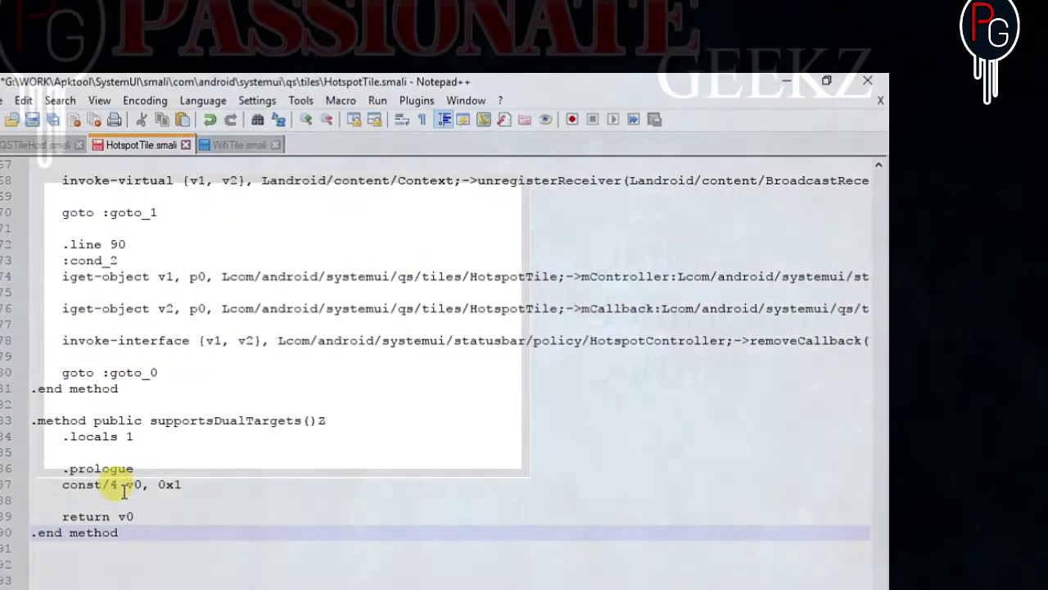